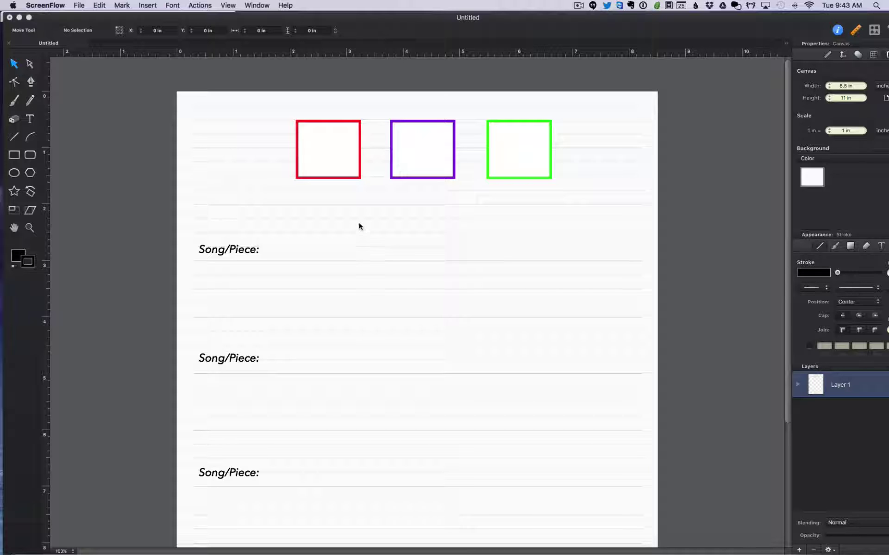
- Select the purple, green and red squares at the top in turn to inspect them
{"action": "left_click", "coordinate": [315, 149]}
{"action": "left_click", "coordinate": [440, 143]}
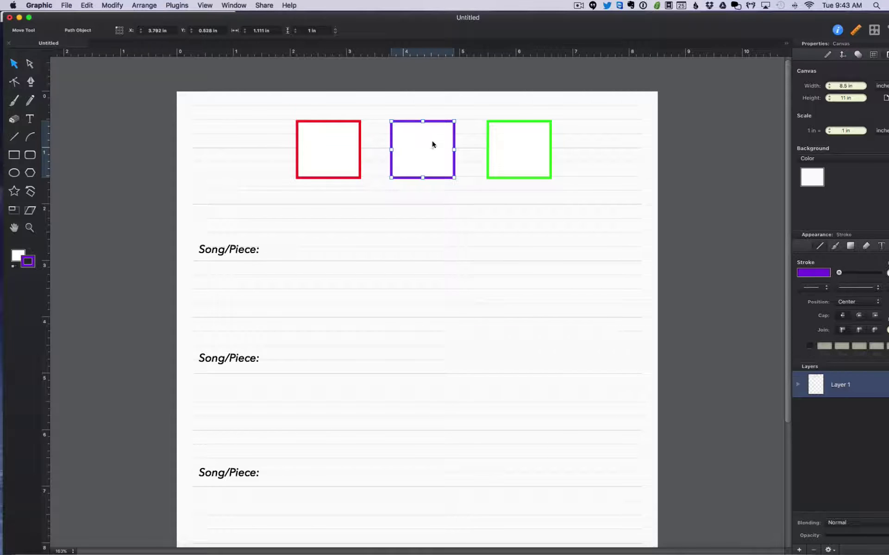
{"action": "left_click", "coordinate": [529, 145]}
{"action": "left_click", "coordinate": [343, 159]}
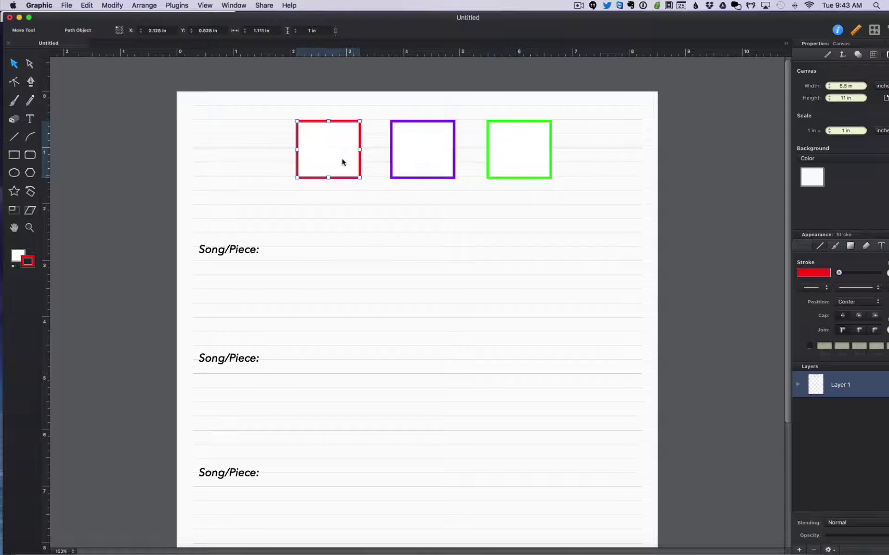
{"action": "left_click", "coordinate": [420, 154]}
{"action": "left_click", "coordinate": [512, 161]}
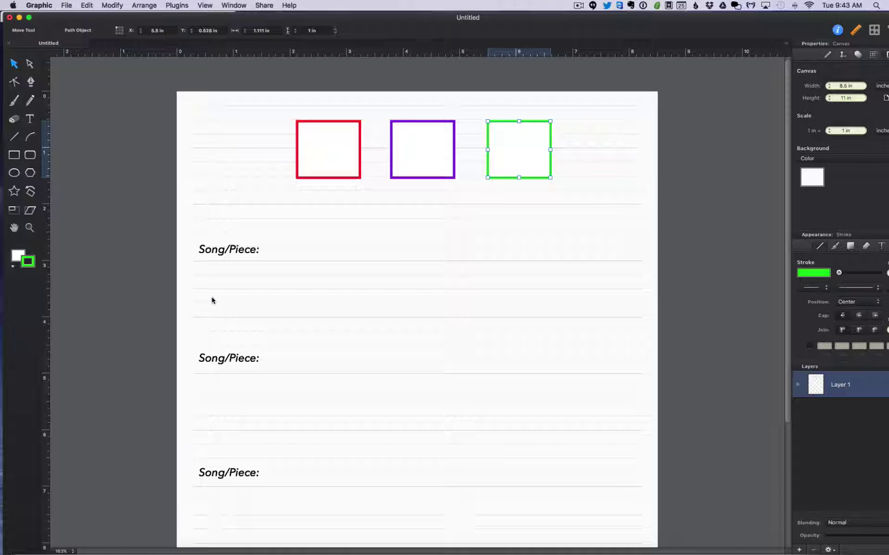
- Drag the red square under the first Song/Piece: label against the left margin
{"action": "left_click", "coordinate": [324, 123]}
{"action": "left_click_drag", "start_coordinate": [324, 124], "coordinate": [231, 262]}
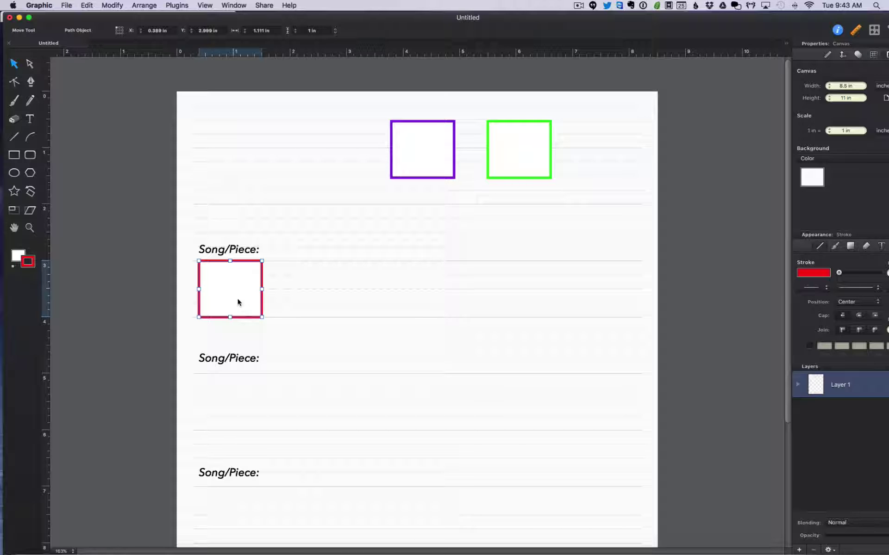
{"action": "left_click", "coordinate": [443, 144]}
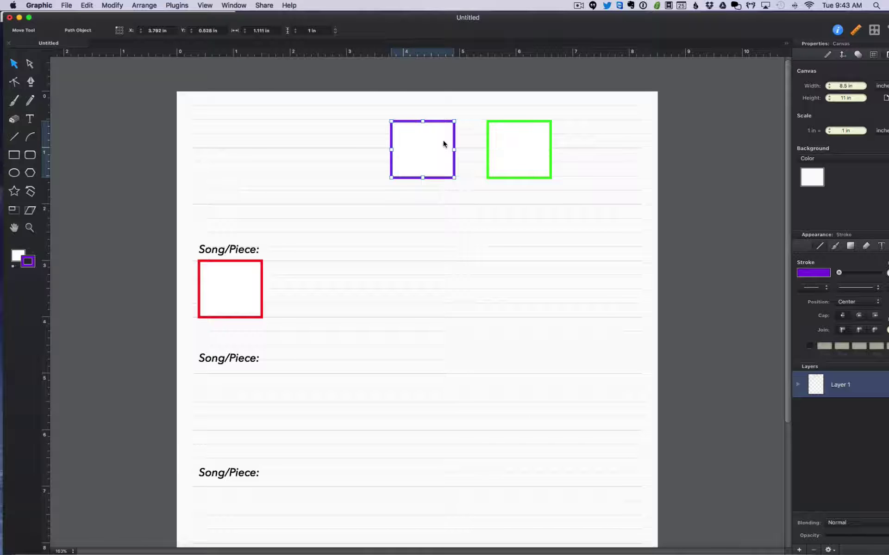
{"action": "left_click", "coordinate": [538, 161]}
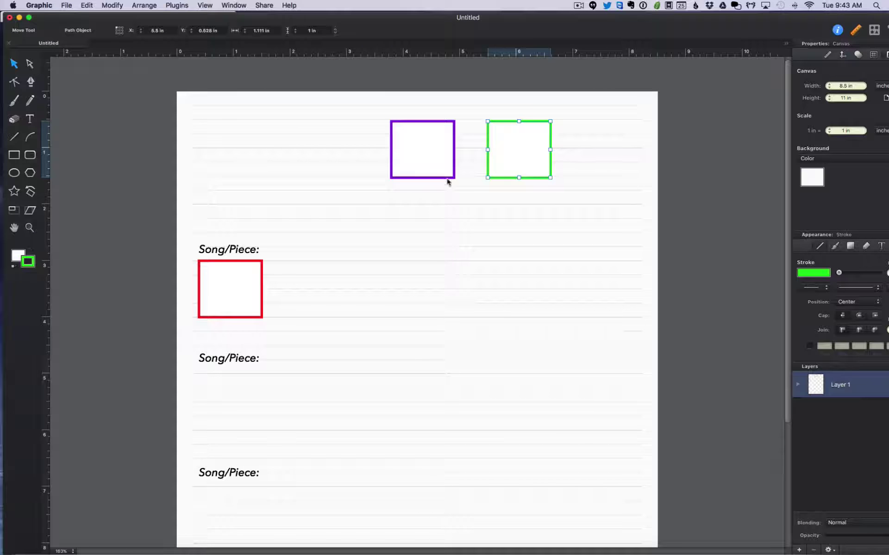
{"action": "left_click", "coordinate": [230, 303]}
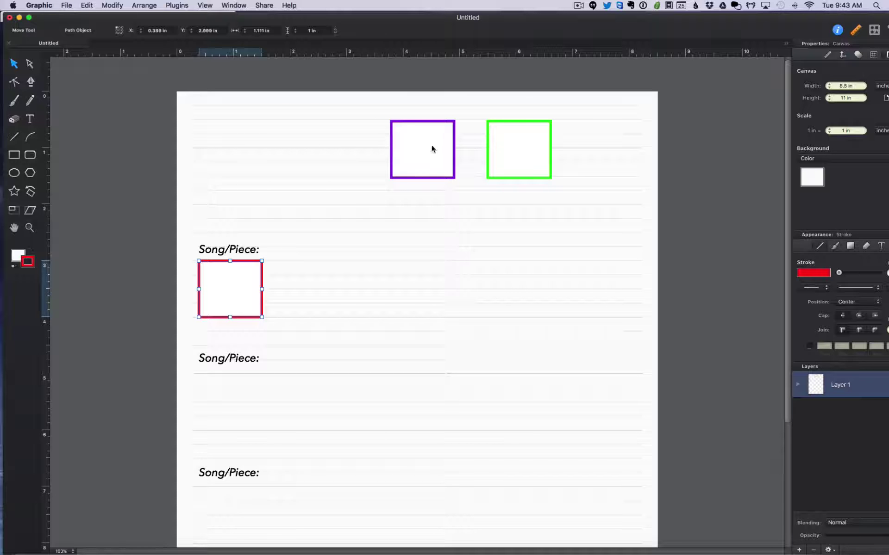
- Place the purple square right beside the red one at the start of the first row
{"action": "mouse_move", "coordinate": [431, 148]}
{"action": "left_mouse_down"}
{"action": "mouse_move", "coordinate": [370, 250]}
{"action": "mouse_move", "coordinate": [313, 301]}
{"action": "mouse_move", "coordinate": [301, 285]}
{"action": "left_mouse_up"}
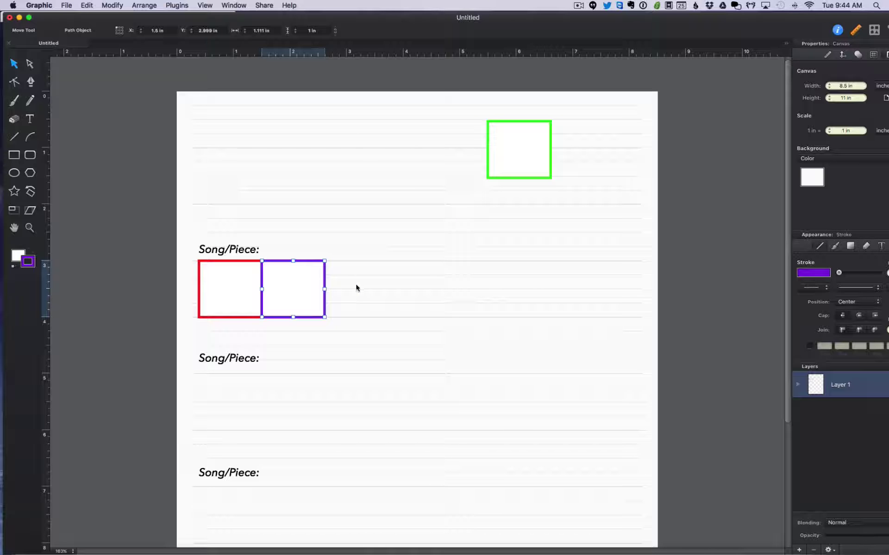
{"action": "left_click", "coordinate": [240, 301]}
{"action": "left_click", "coordinate": [279, 295]}
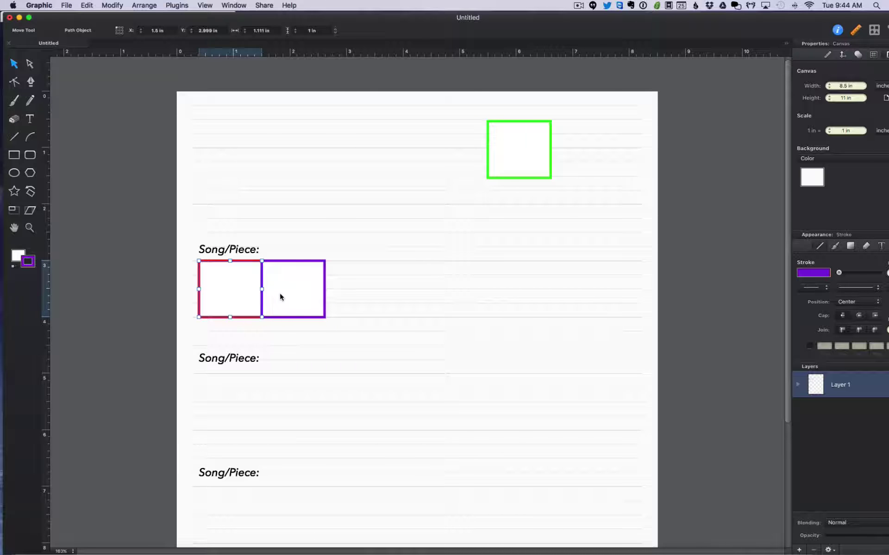
{"action": "left_click", "coordinate": [234, 300]}
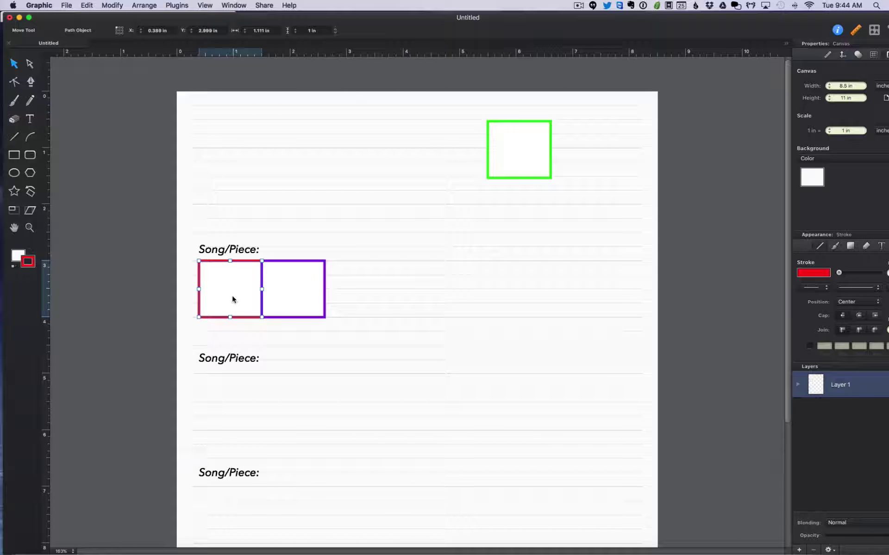
{"action": "left_click", "coordinate": [302, 289]}
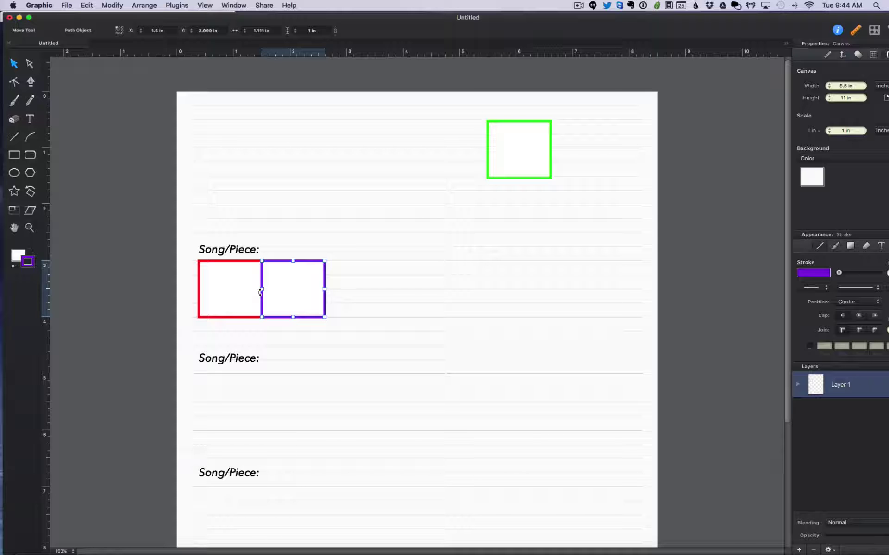
{"action": "left_click", "coordinate": [237, 304]}
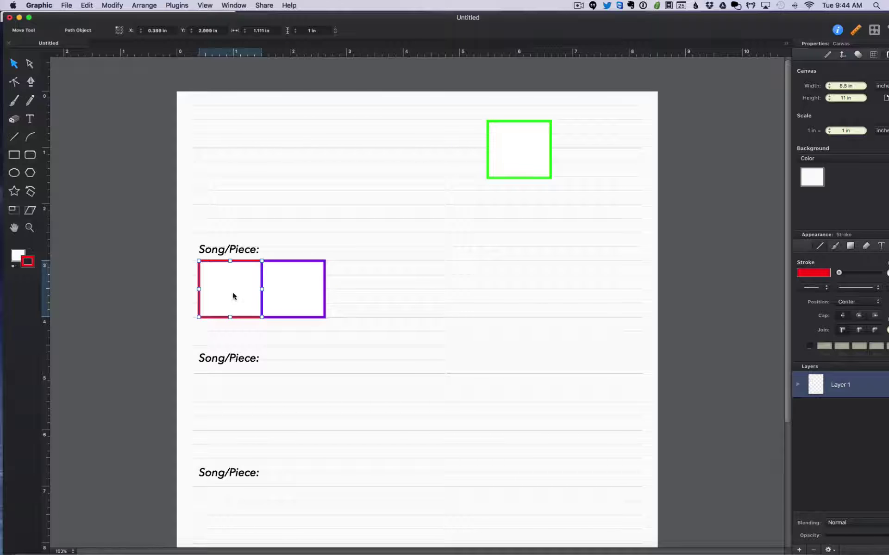
{"action": "left_click", "coordinate": [280, 289]}
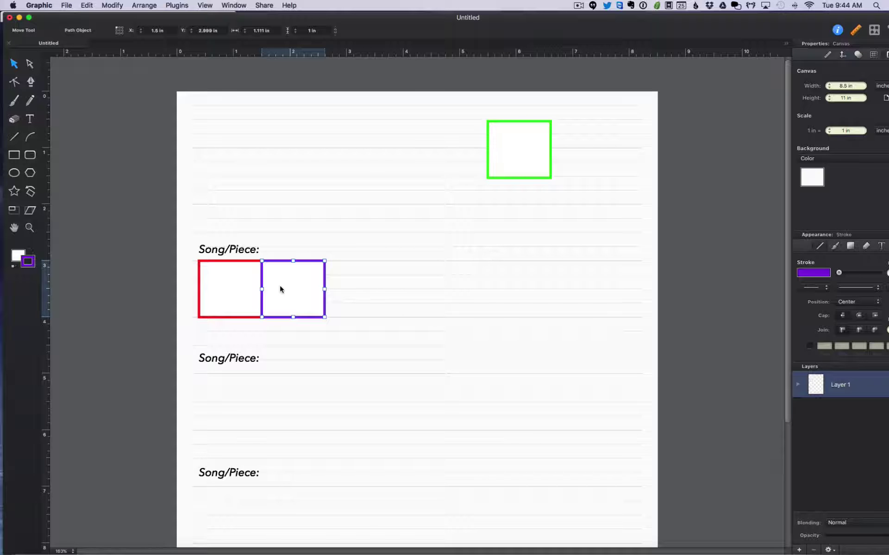
{"action": "left_click", "coordinate": [229, 294]}
- Option-drag copies of red, purple, green, red and purple to complete the seven-box row
{"action": "left_click_drag", "start_coordinate": [229, 294], "coordinate": [353, 287]}
{"action": "left_click", "coordinate": [406, 291]}
{"action": "left_click_drag", "start_coordinate": [290, 288], "coordinate": [413, 288]}
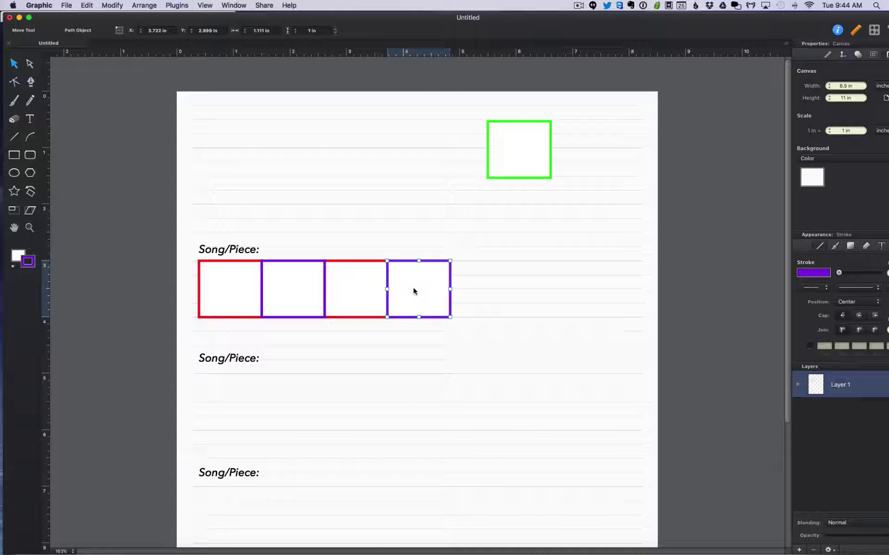
{"action": "left_click", "coordinate": [507, 158]}
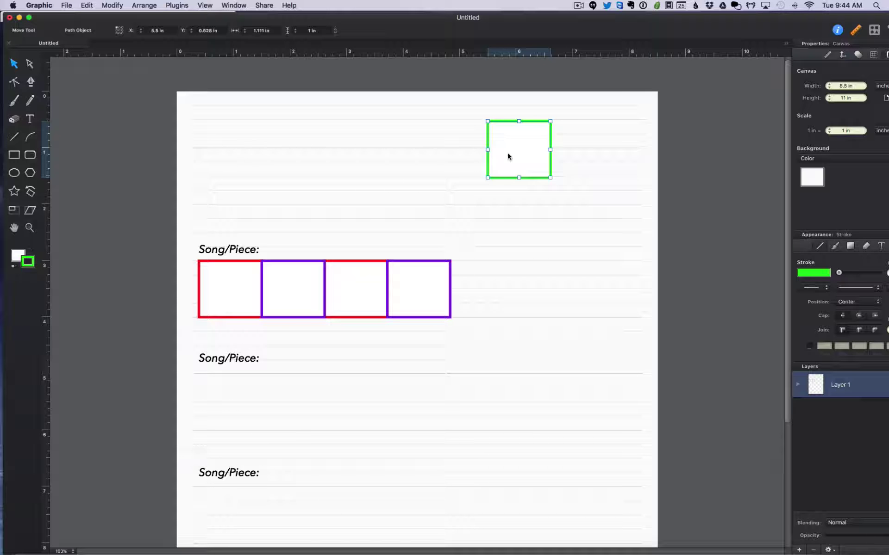
{"action": "mouse_move", "coordinate": [515, 148]}
{"action": "left_mouse_down"}
{"action": "mouse_move", "coordinate": [495, 264]}
{"action": "mouse_move", "coordinate": [481, 290]}
{"action": "mouse_move", "coordinate": [470, 288]}
{"action": "left_mouse_up"}
{"action": "left_click_drag", "start_coordinate": [367, 285], "coordinate": [555, 285]}
{"action": "mouse_move", "coordinate": [418, 296]}
{"action": "left_mouse_down"}
{"action": "mouse_move", "coordinate": [522, 282]}
{"action": "mouse_move", "coordinate": [615, 288]}
{"action": "mouse_move", "coordinate": [605, 294]}
{"action": "left_mouse_up"}
{"action": "left_click", "coordinate": [703, 295]}
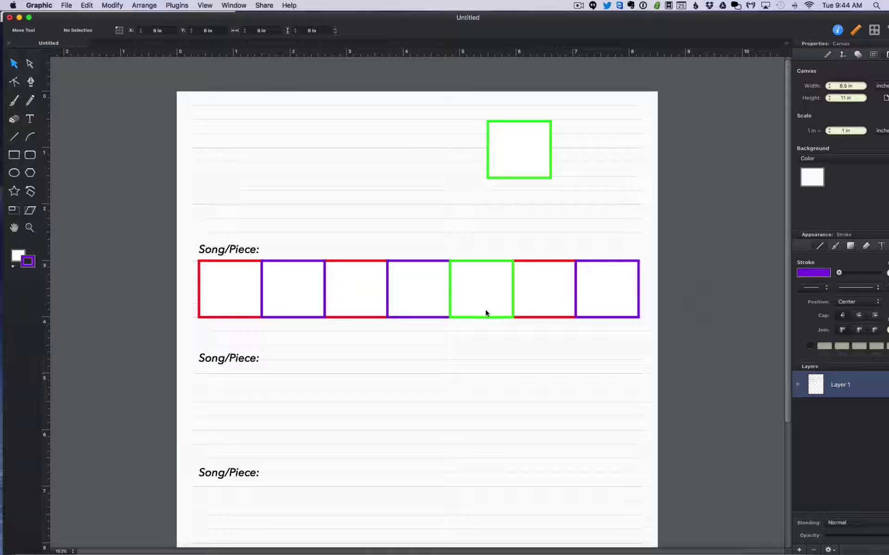
- Check each of the seven row boxes in turn, then clear the selection
{"action": "left_click", "coordinate": [224, 294]}
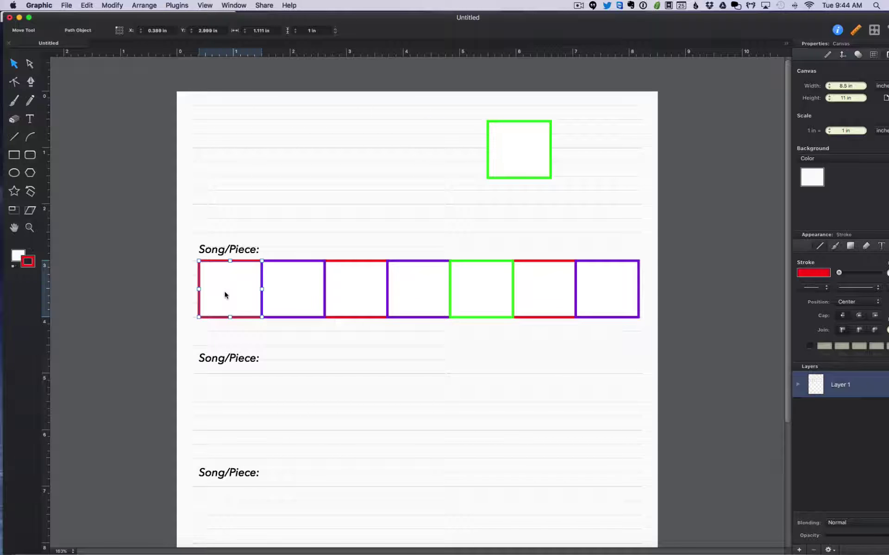
{"action": "left_click", "coordinate": [283, 284]}
{"action": "left_click", "coordinate": [357, 282]}
{"action": "left_click", "coordinate": [408, 282]}
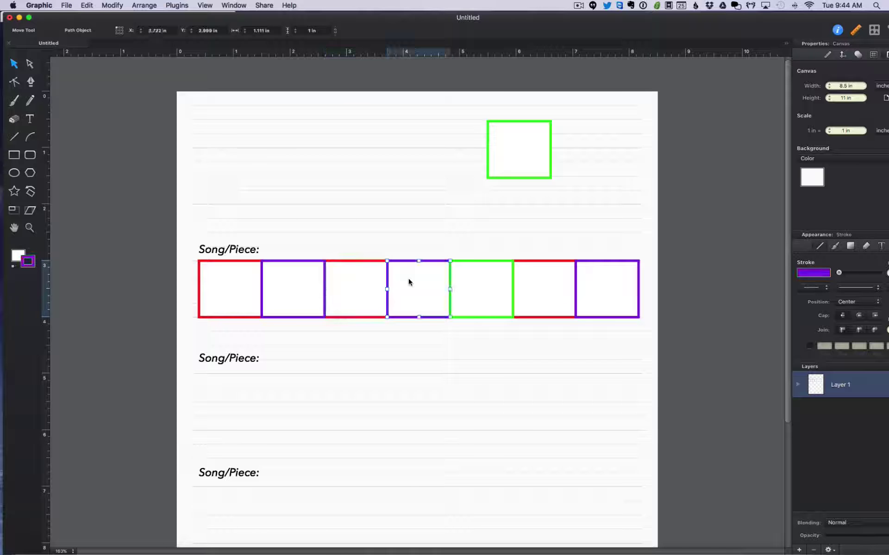
{"action": "left_click", "coordinate": [490, 284]}
{"action": "left_click", "coordinate": [542, 283]}
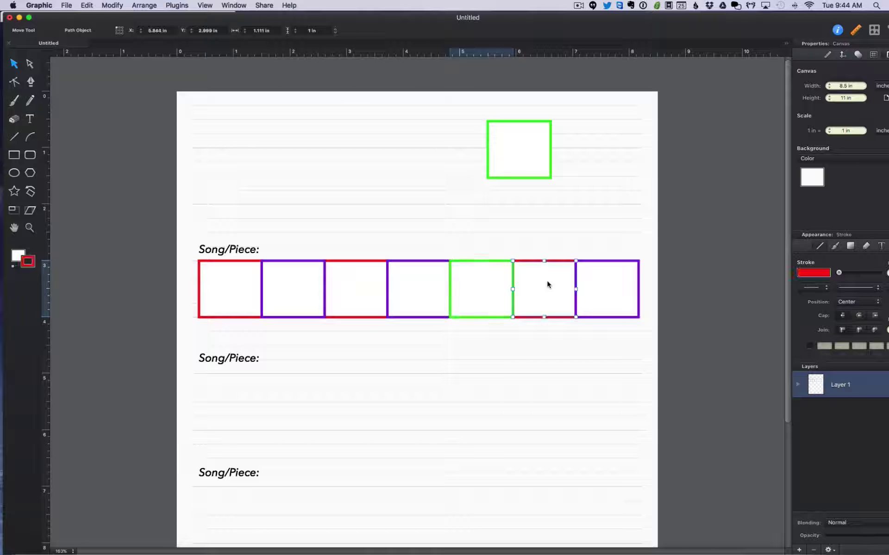
{"action": "left_click", "coordinate": [608, 282]}
{"action": "left_click", "coordinate": [720, 321]}
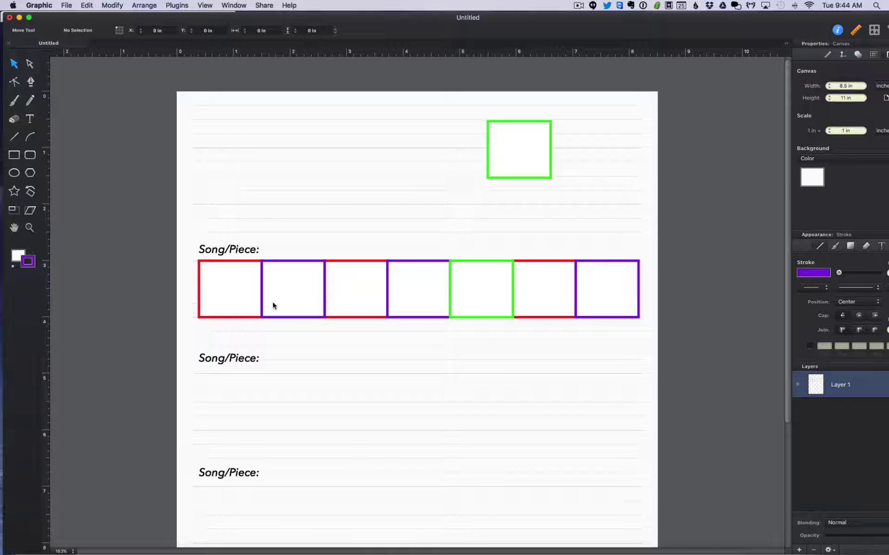
- Re-check the row box by box, from the first red to the seventh purple square
{"action": "left_click", "coordinate": [229, 302]}
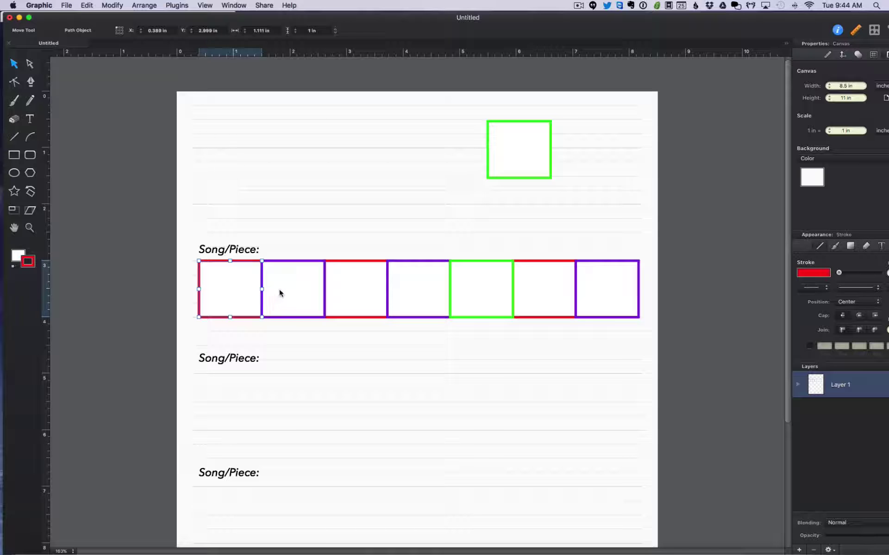
{"action": "left_click", "coordinate": [277, 293]}
{"action": "left_click", "coordinate": [241, 294]}
{"action": "left_click", "coordinate": [288, 296]}
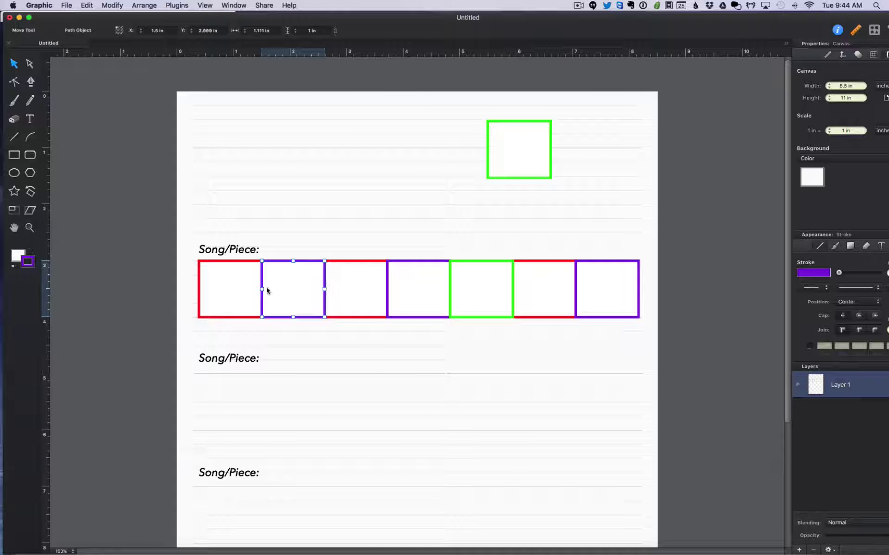
{"action": "left_click", "coordinate": [241, 293]}
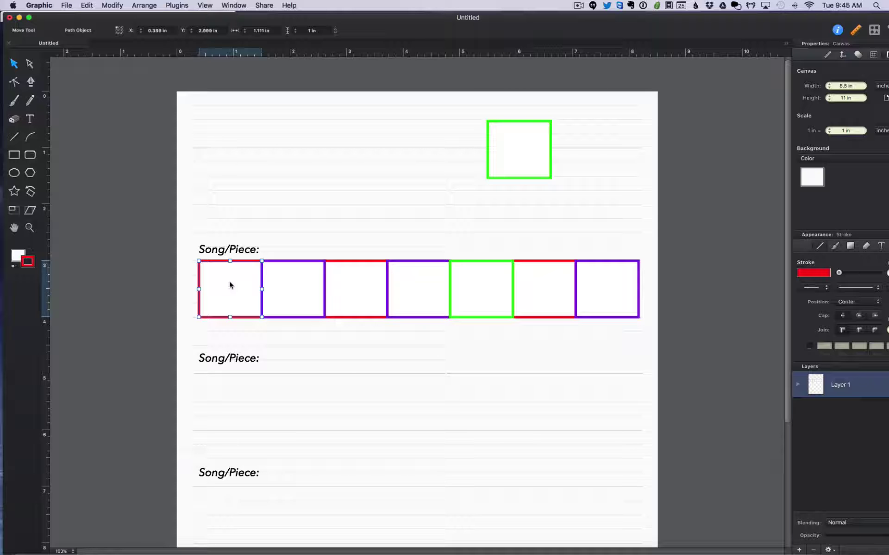
{"action": "left_click", "coordinate": [299, 290]}
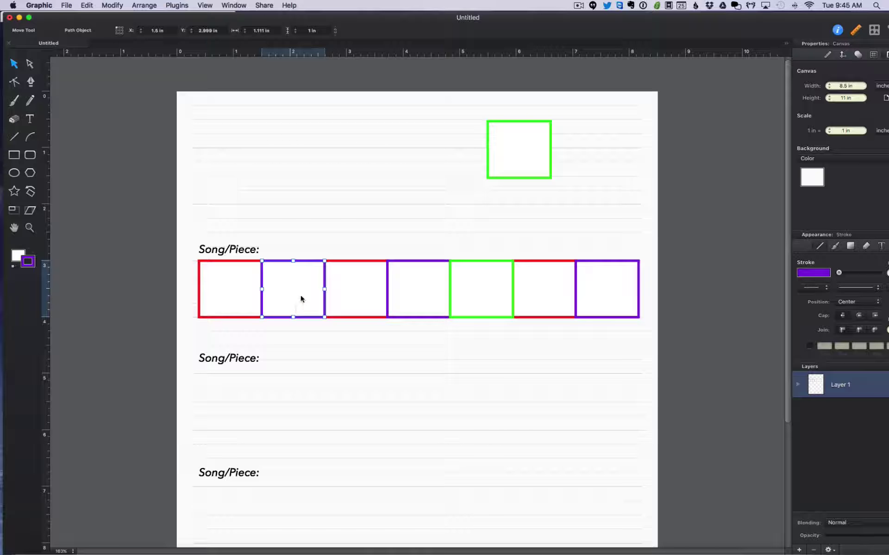
{"action": "left_click", "coordinate": [341, 289]}
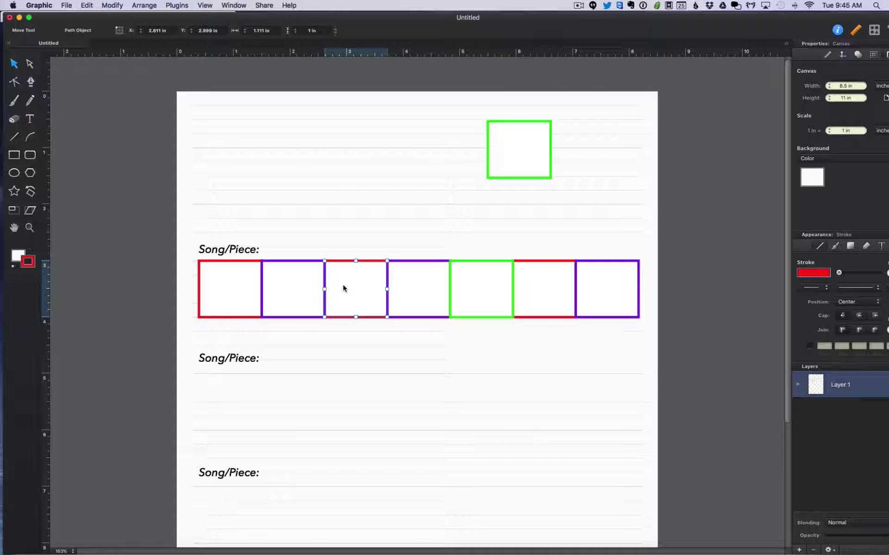
{"action": "left_click", "coordinate": [420, 285]}
{"action": "left_click", "coordinate": [353, 301]}
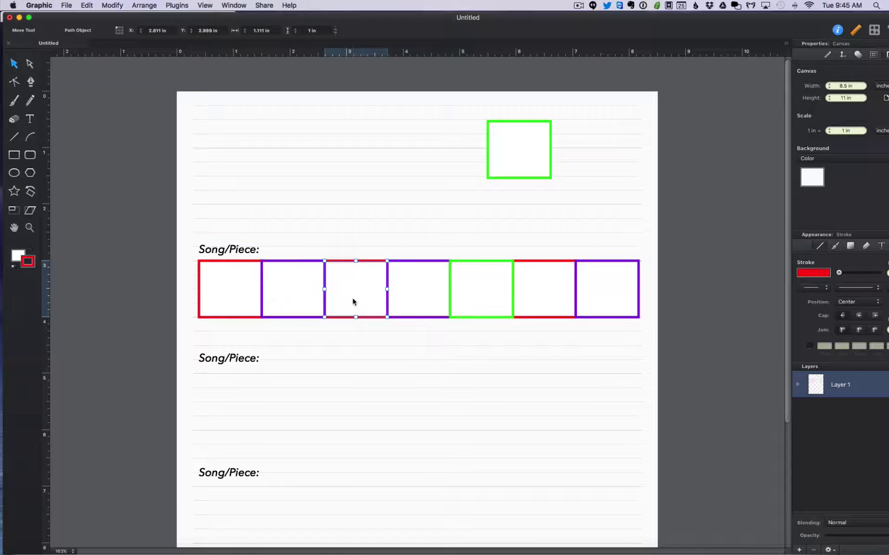
{"action": "left_click", "coordinate": [409, 294]}
{"action": "left_click", "coordinate": [471, 289]}
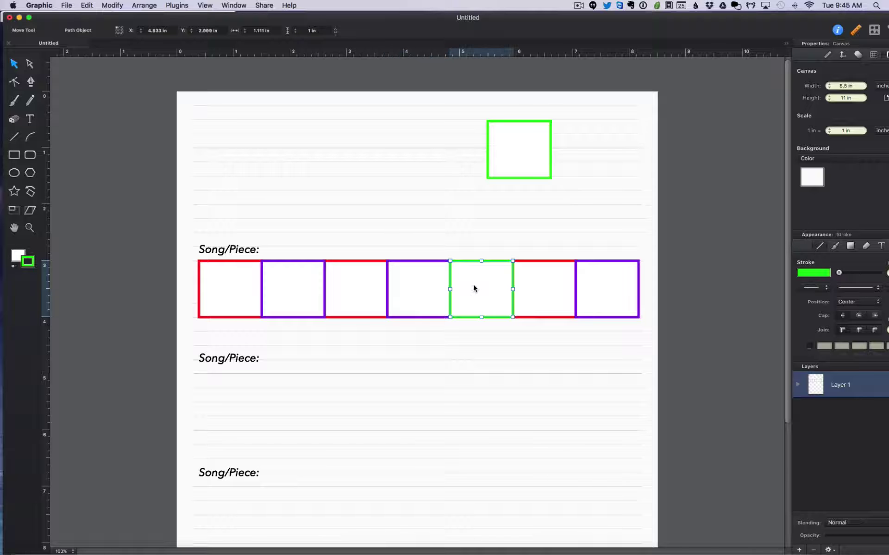
{"action": "left_click", "coordinate": [543, 279]}
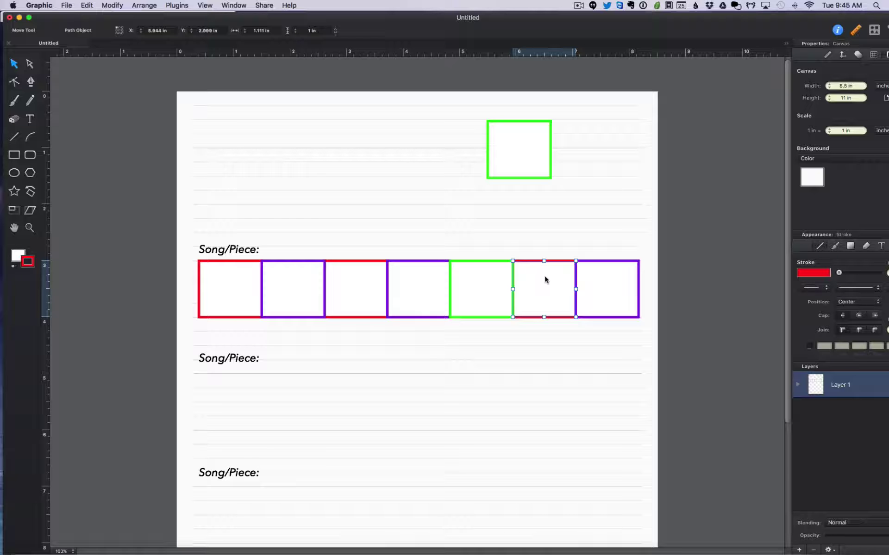
{"action": "left_click", "coordinate": [623, 280]}
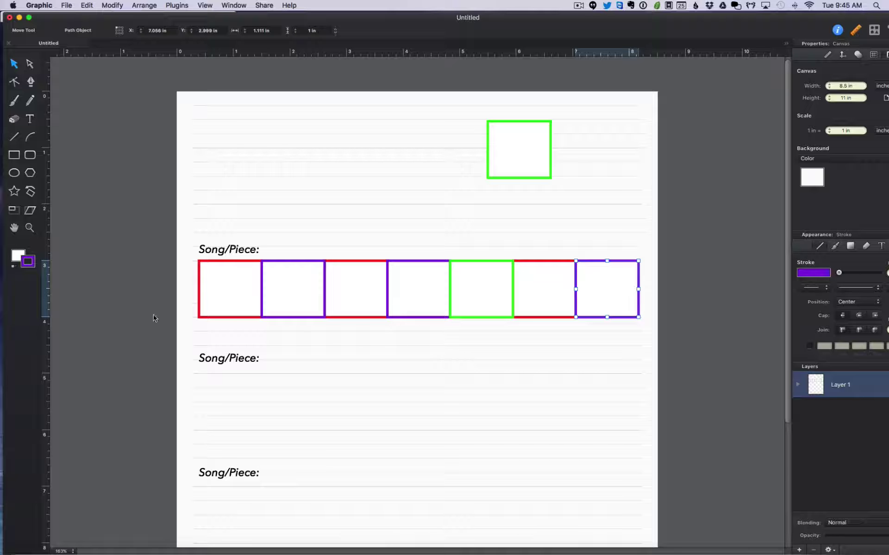
- Check the first six boxes of the row once more
{"action": "left_click", "coordinate": [225, 299]}
{"action": "left_click", "coordinate": [272, 297]}
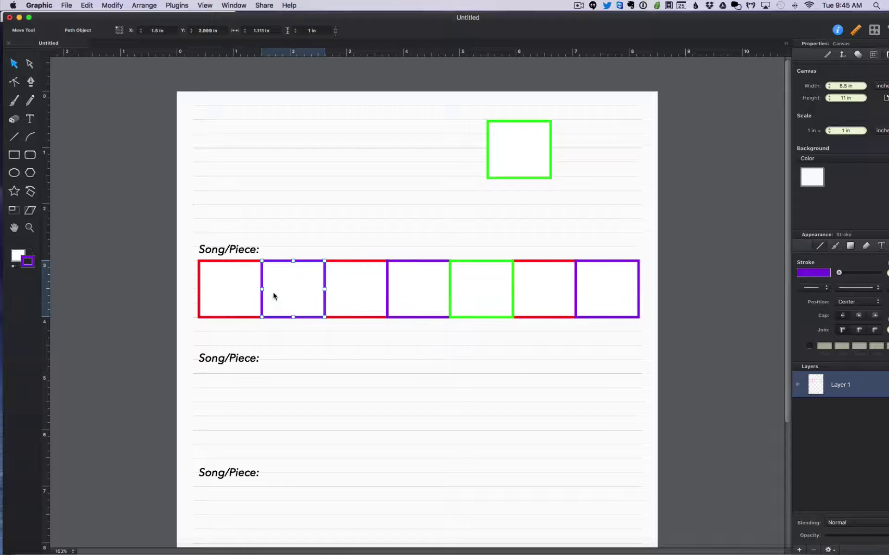
{"action": "left_click", "coordinate": [355, 296]}
{"action": "left_click", "coordinate": [413, 291]}
{"action": "left_click", "coordinate": [484, 289]}
{"action": "left_click", "coordinate": [526, 288]}
- Delete the spare green square above the row and make a first try at selecting the row
{"action": "left_click", "coordinate": [517, 162]}
{"action": "key", "text": "BackSpace"}
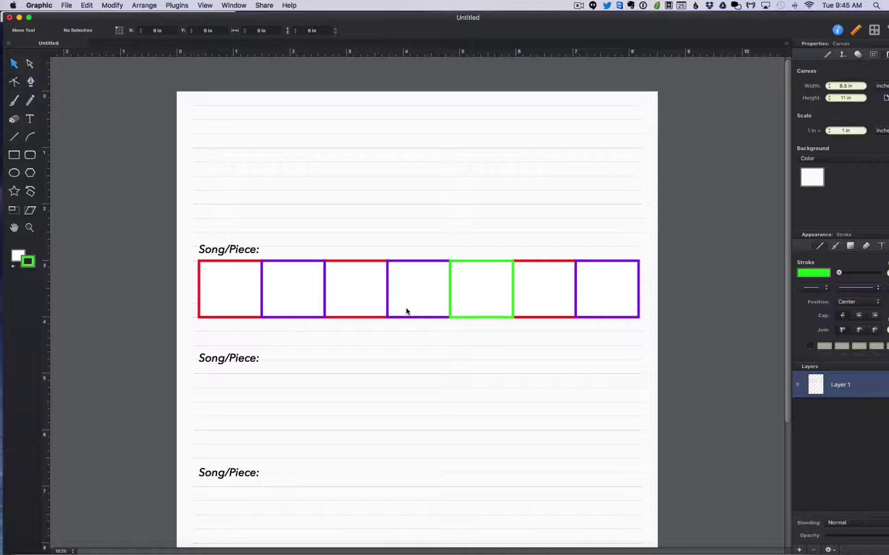
{"action": "left_click", "coordinate": [216, 295]}
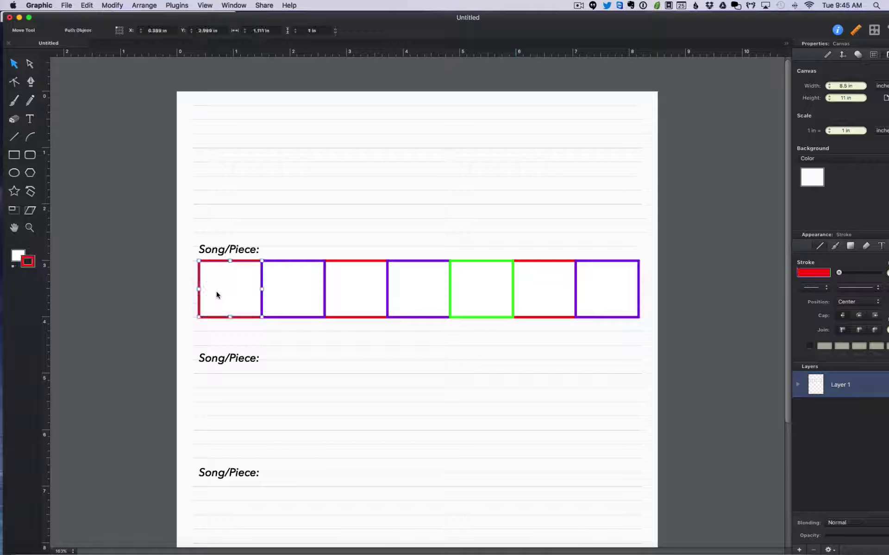
{"action": "left_click", "coordinate": [601, 289], "text": "shift"}
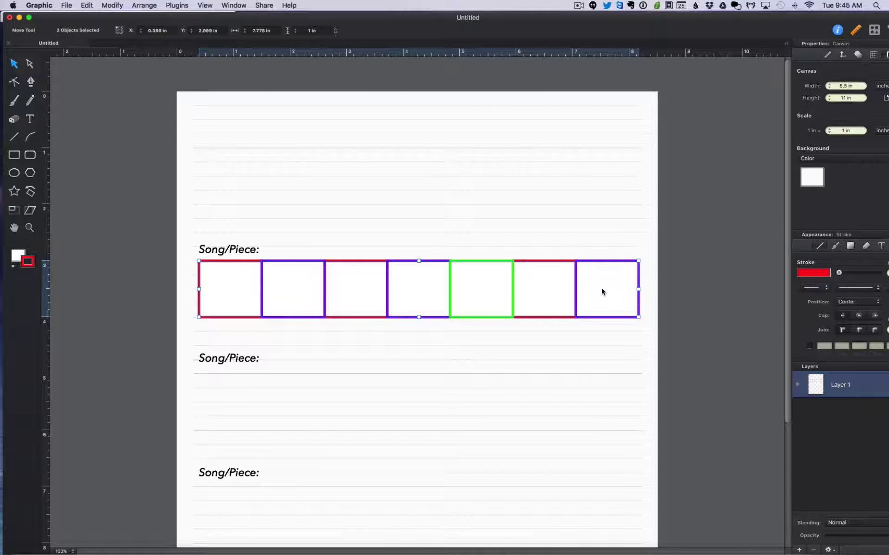
{"action": "mouse_move", "coordinate": [354, 295]}
{"action": "left_mouse_down"}
{"action": "mouse_move", "coordinate": [353, 314]}
{"action": "mouse_move", "coordinate": [352, 290]}
{"action": "left_mouse_up"}
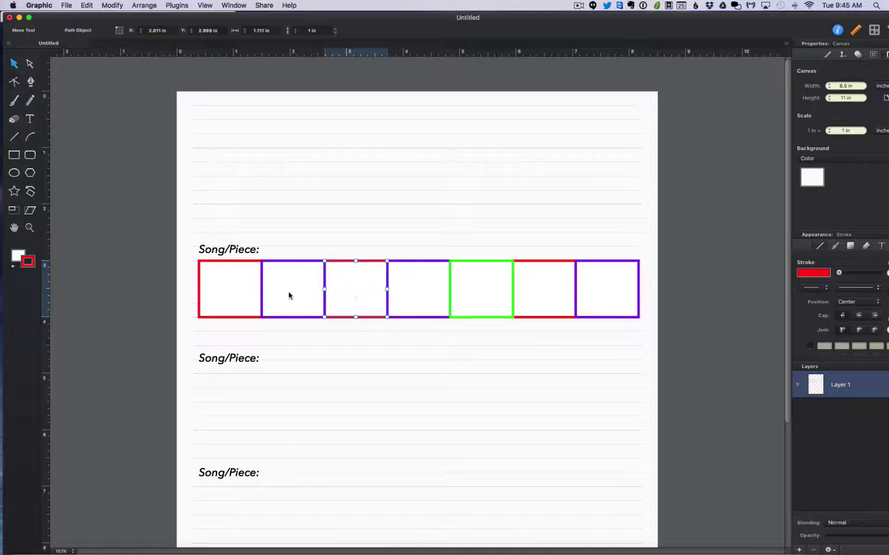
{"action": "left_click", "coordinate": [252, 293]}
{"action": "left_click", "coordinate": [193, 284]}
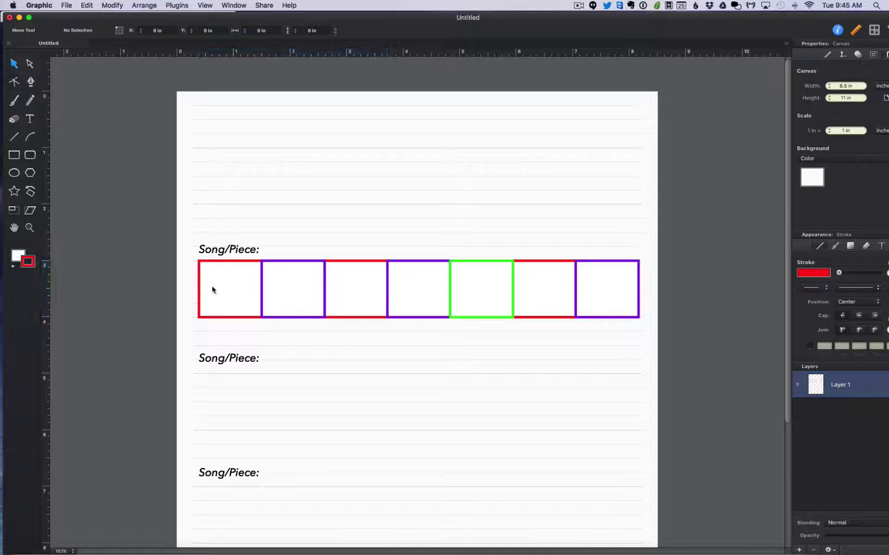
- Shift-select all seven boxes and Option-drag a copy under the second Song/Piece: label
{"action": "left_click", "coordinate": [219, 289]}
{"action": "left_click", "coordinate": [302, 280], "text": "shift"}
{"action": "left_click", "coordinate": [359, 283], "text": "shift"}
{"action": "left_click", "coordinate": [419, 280], "text": "shift"}
{"action": "left_click", "coordinate": [495, 286], "text": "shift"}
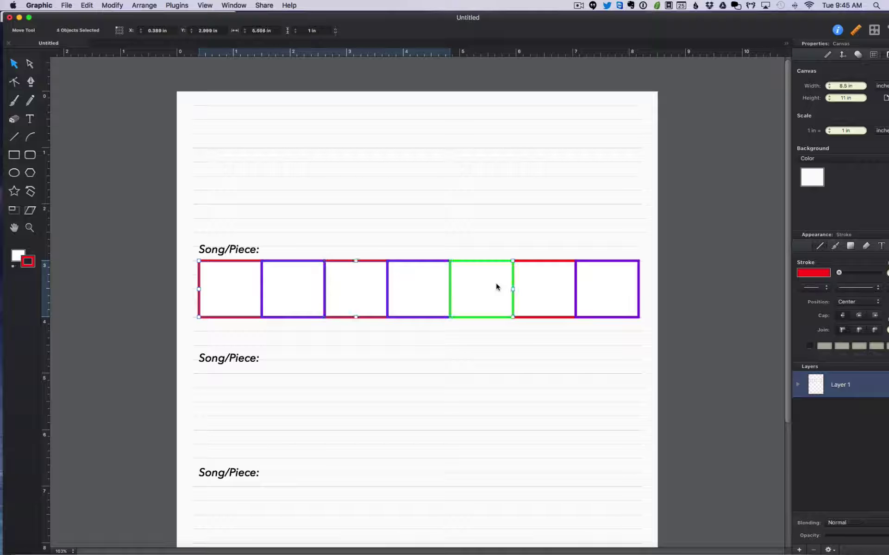
{"action": "left_click", "coordinate": [546, 285], "text": "shift"}
{"action": "left_click", "coordinate": [616, 287], "text": "shift"}
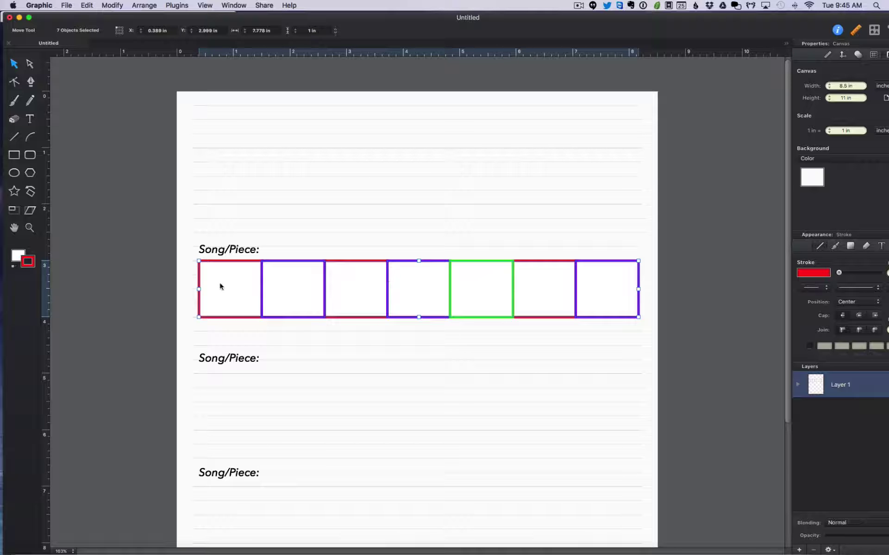
{"action": "left_click_drag", "start_coordinate": [209, 296], "coordinate": [204, 409]}
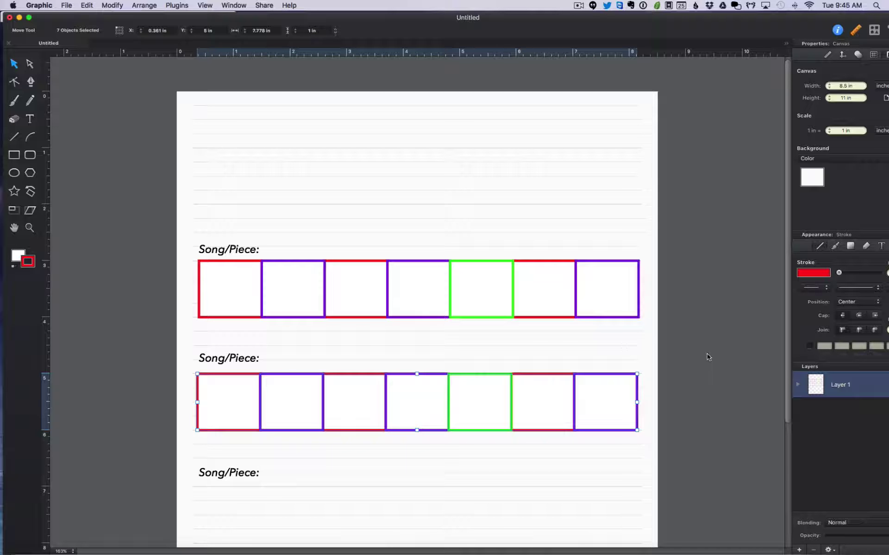
{"action": "left_click", "coordinate": [385, 341]}
- Check the boxes of the copied second row one by one
{"action": "scroll", "coordinate": [360, 343], "scroll_direction": "down", "scroll_amount": 1}
{"action": "scroll", "coordinate": [360, 340], "scroll_direction": "down", "scroll_amount": 5}
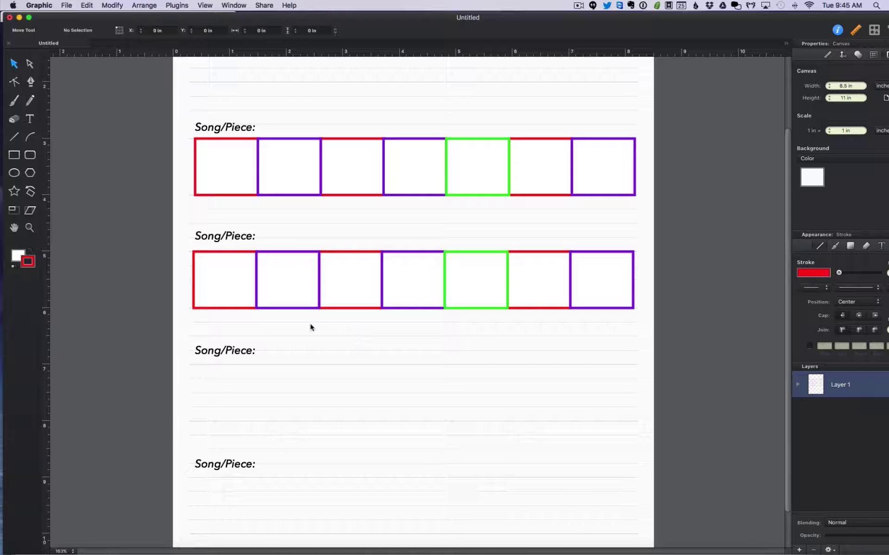
{"action": "left_click", "coordinate": [227, 289]}
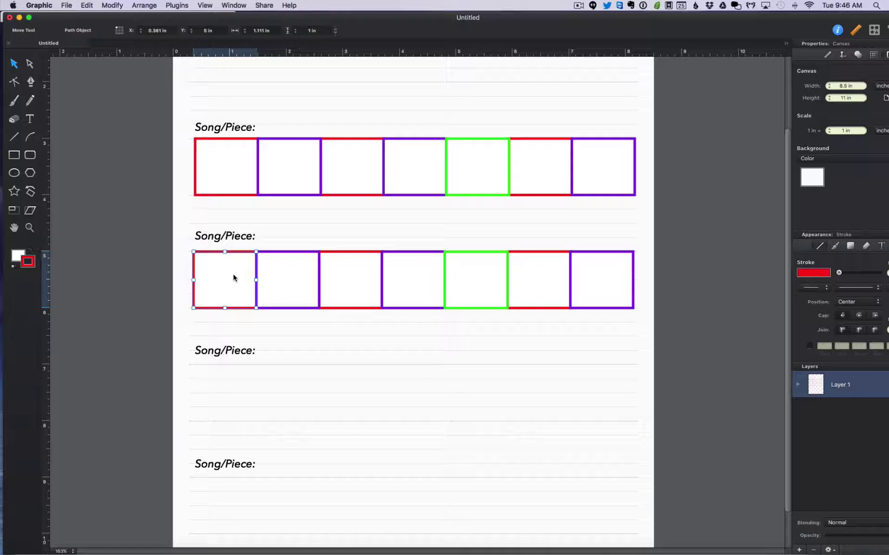
{"action": "left_click", "coordinate": [482, 274]}
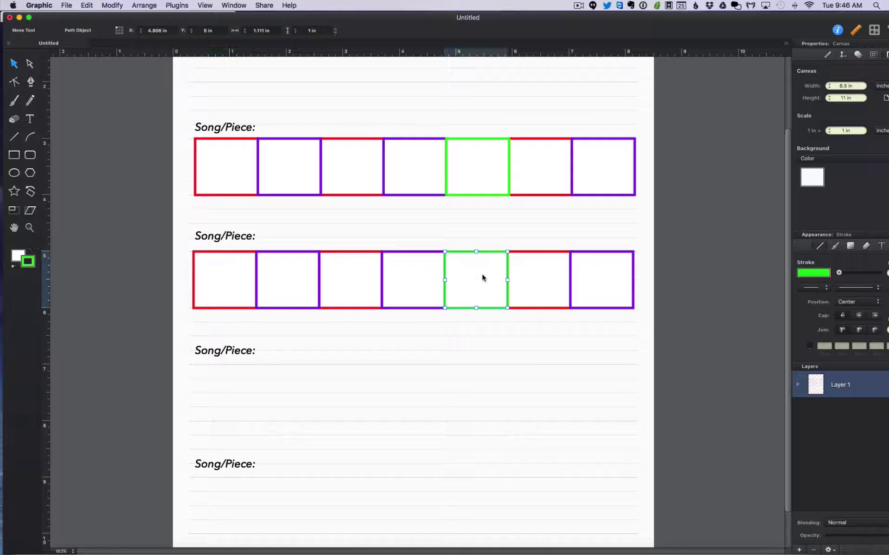
{"action": "left_click", "coordinate": [533, 284]}
{"action": "left_click", "coordinate": [600, 287]}
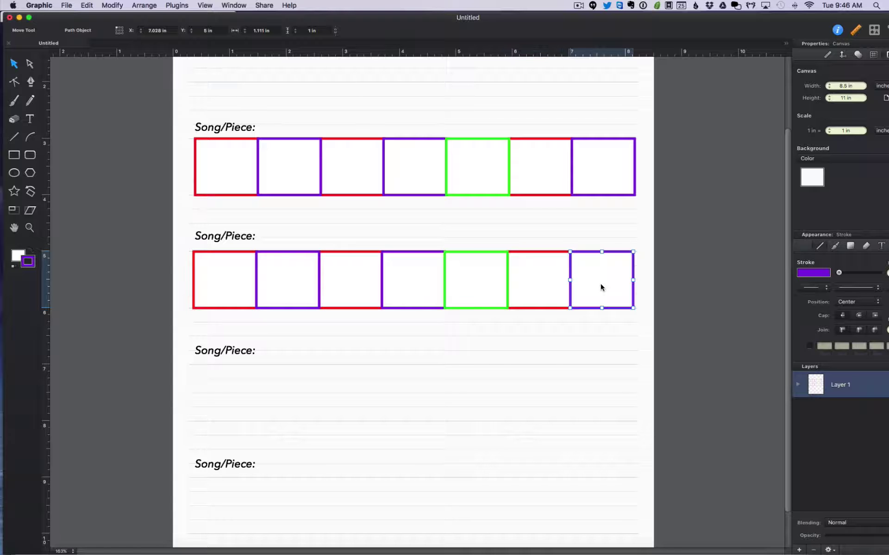
{"action": "left_click", "coordinate": [681, 289]}
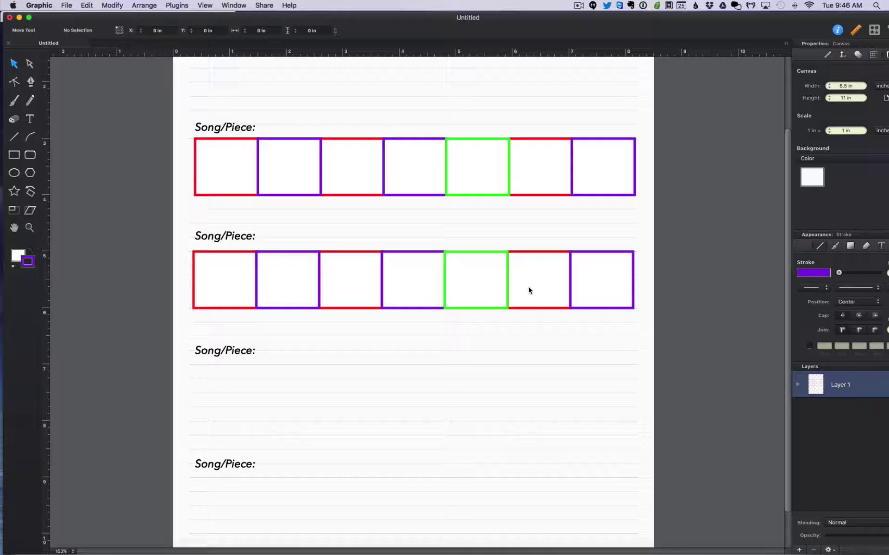
- Draw a rectangle with a black (000000) stroke and fit it around row two's first two boxes
{"action": "left_click", "coordinate": [14, 155]}
{"action": "left_click_drag", "start_coordinate": [88, 217], "coordinate": [138, 261]}
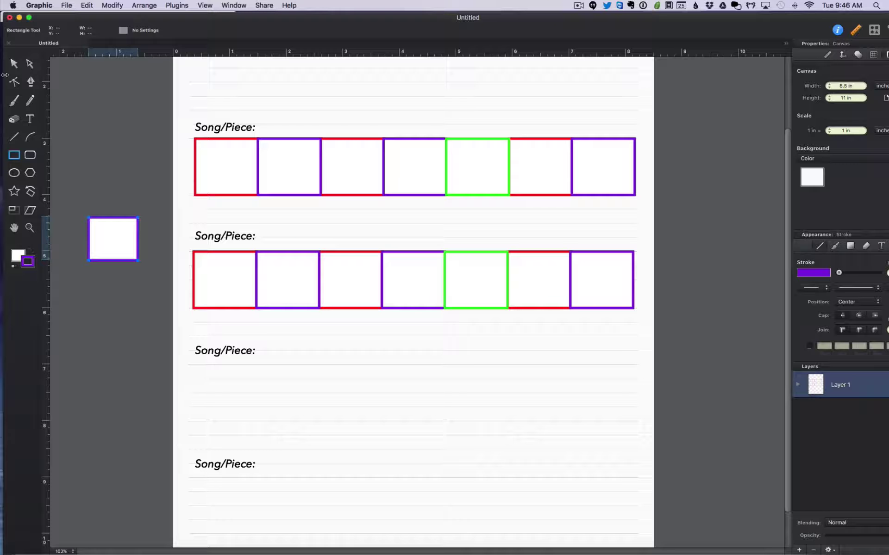
{"action": "left_click", "coordinate": [822, 276]}
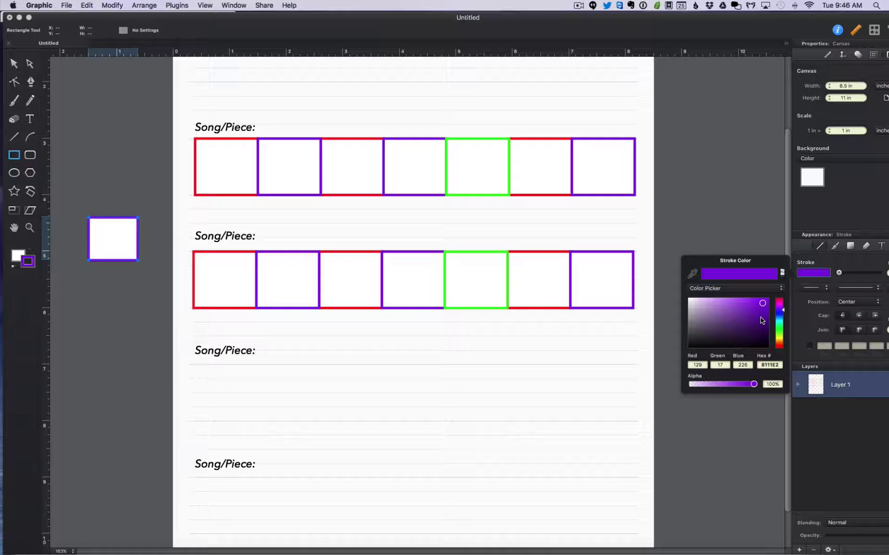
{"action": "mouse_move", "coordinate": [780, 332]}
{"action": "left_mouse_down"}
{"action": "mouse_move", "coordinate": [780, 340]}
{"action": "mouse_move", "coordinate": [778, 300]}
{"action": "mouse_move", "coordinate": [768, 348]}
{"action": "left_mouse_up"}
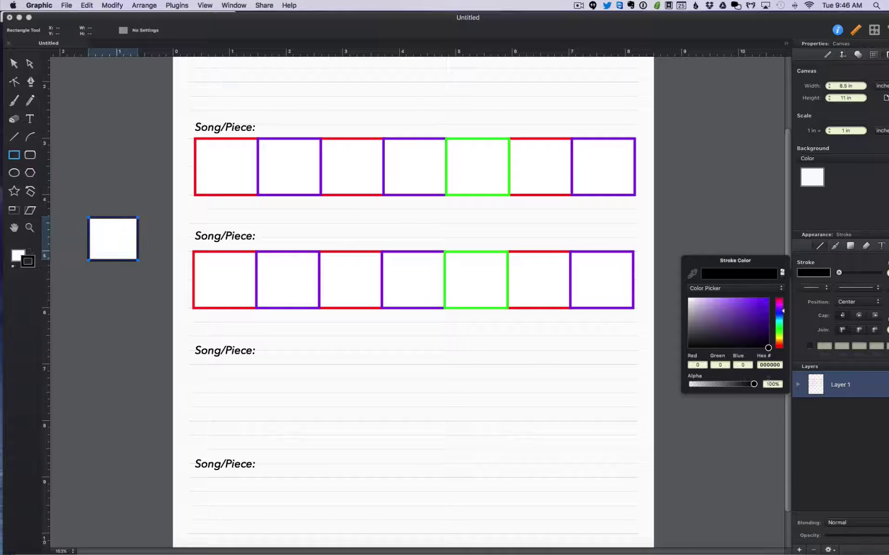
{"action": "left_click", "coordinate": [719, 186]}
{"action": "left_click", "coordinate": [14, 64]}
{"action": "left_click_drag", "start_coordinate": [104, 236], "coordinate": [357, 353]}
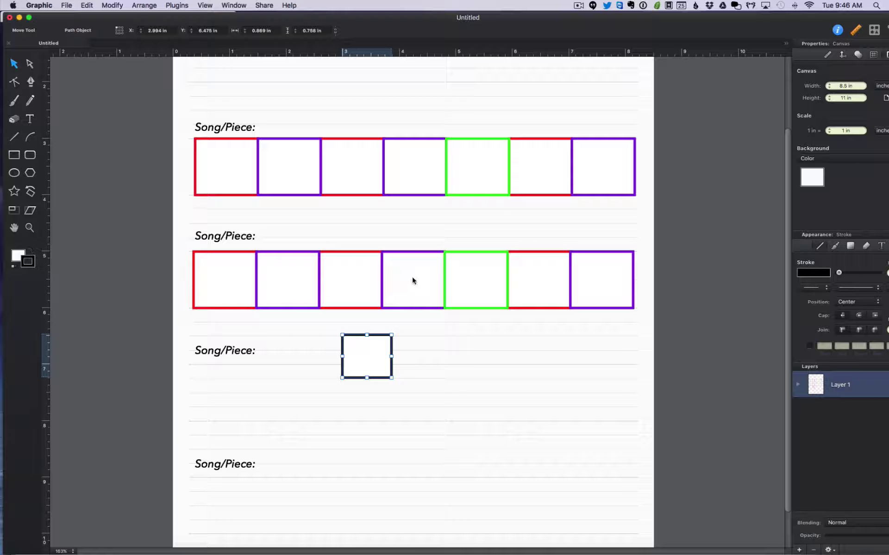
{"action": "mouse_move", "coordinate": [373, 358]}
{"action": "left_mouse_down"}
{"action": "mouse_move", "coordinate": [231, 294]}
{"action": "mouse_move", "coordinate": [230, 277]}
{"action": "mouse_move", "coordinate": [451, 279]}
{"action": "mouse_move", "coordinate": [321, 278]}
{"action": "mouse_move", "coordinate": [350, 295]}
{"action": "mouse_move", "coordinate": [402, 304]}
{"action": "mouse_move", "coordinate": [396, 289]}
{"action": "mouse_move", "coordinate": [212, 278]}
{"action": "mouse_move", "coordinate": [218, 271]}
{"action": "mouse_move", "coordinate": [238, 291]}
{"action": "mouse_move", "coordinate": [287, 294]}
{"action": "mouse_move", "coordinate": [328, 313]}
{"action": "left_mouse_up"}
- Copy the black frame over boxes three–four and six–seven of row two, narrowing it to fit
{"action": "left_click", "coordinate": [329, 359]}
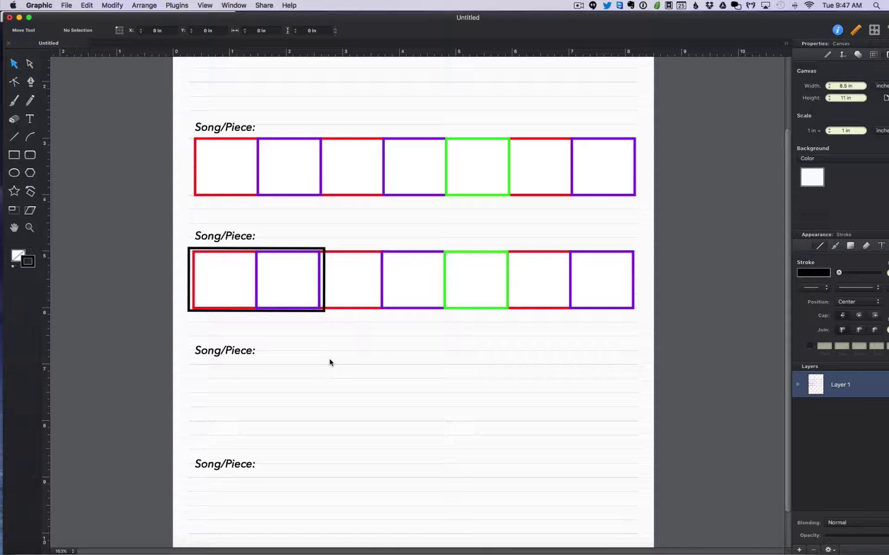
{"action": "left_click", "coordinate": [249, 248]}
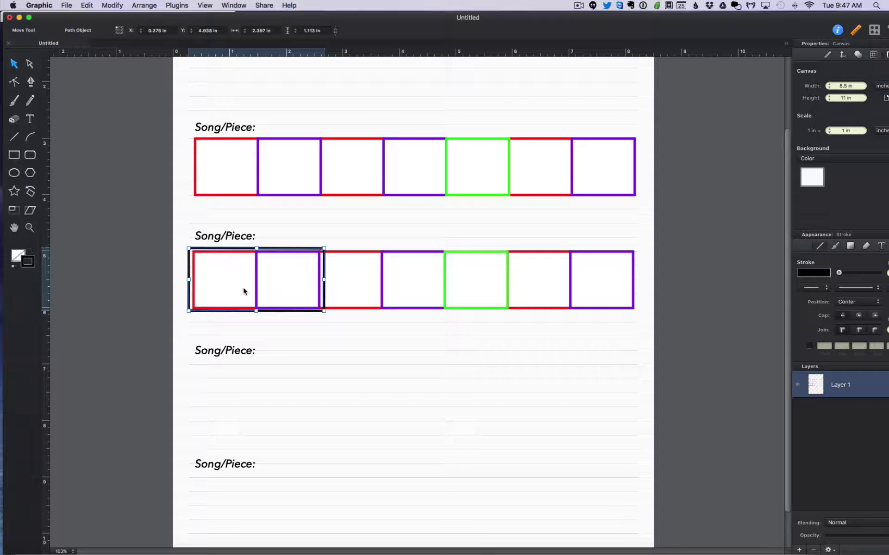
{"action": "left_click", "coordinate": [226, 277]}
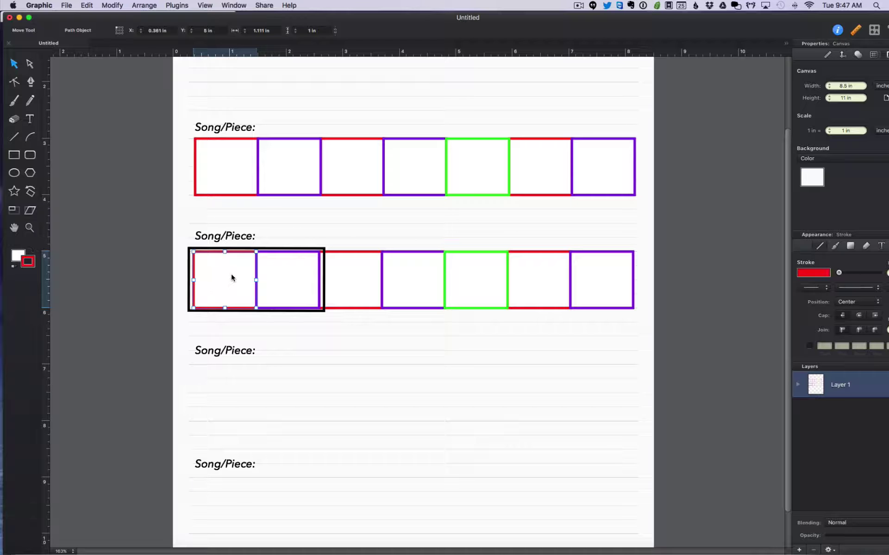
{"action": "left_click", "coordinate": [282, 278]}
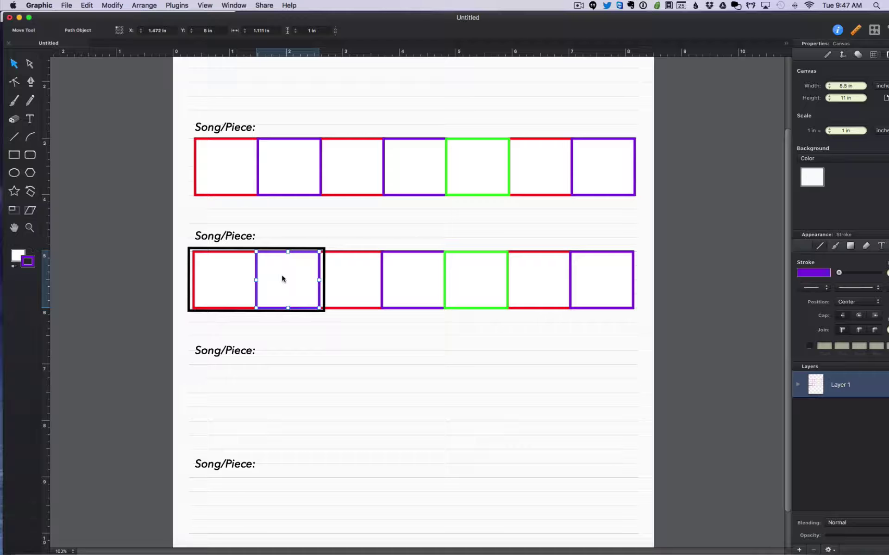
{"action": "left_click", "coordinate": [261, 250]}
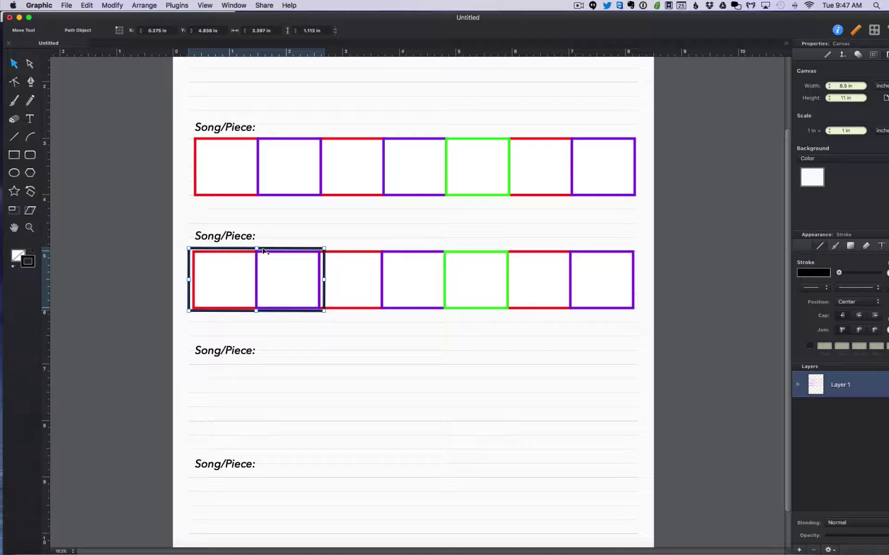
{"action": "left_click_drag", "start_coordinate": [264, 250], "coordinate": [393, 251]}
{"action": "left_click_drag", "start_coordinate": [455, 280], "coordinate": [448, 278]}
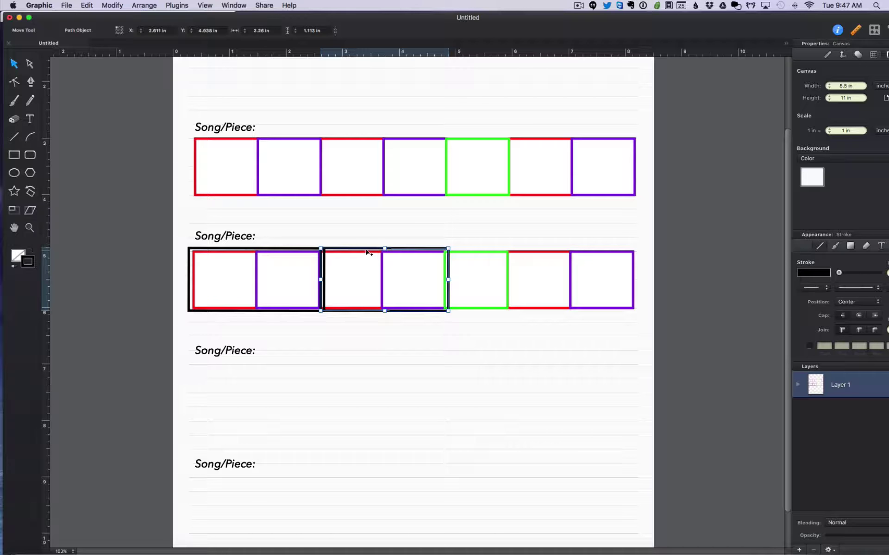
{"action": "left_click_drag", "start_coordinate": [366, 251], "coordinate": [554, 251]}
{"action": "left_click", "coordinate": [464, 340]}
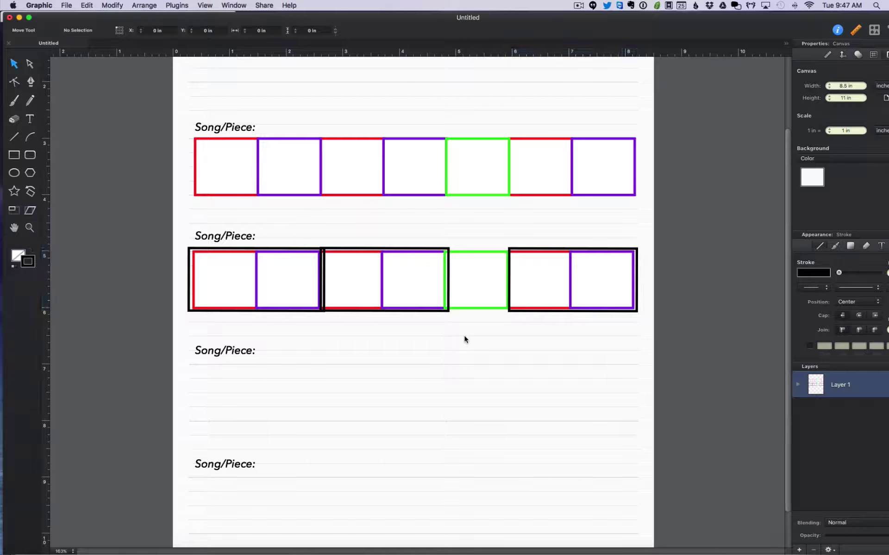
- Build row three as black, black, green, black using a shrunk frame copy and the green box
{"action": "left_click_drag", "start_coordinate": [211, 250], "coordinate": [215, 363]}
{"action": "left_click_drag", "start_coordinate": [329, 427], "coordinate": [264, 421]}
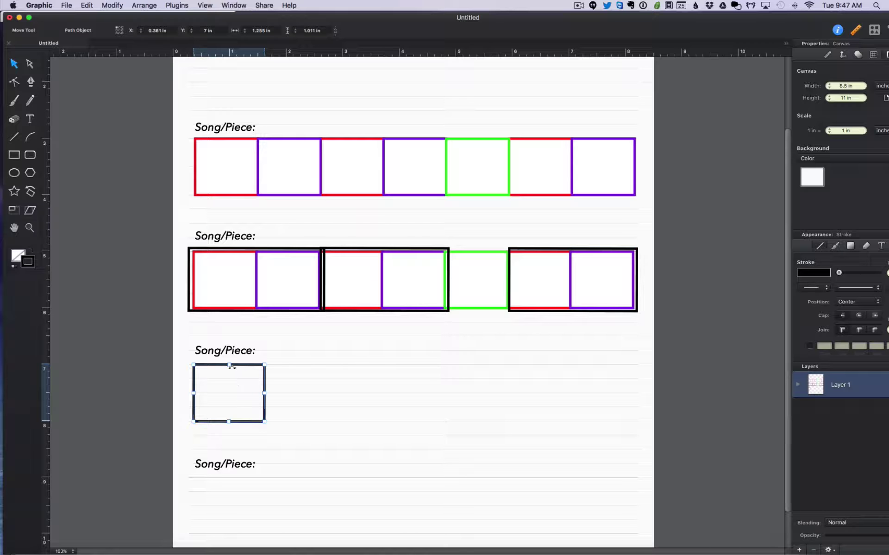
{"action": "left_click_drag", "start_coordinate": [235, 367], "coordinate": [307, 367]}
{"action": "mouse_move", "coordinate": [479, 253]}
{"action": "left_mouse_down"}
{"action": "mouse_move", "coordinate": [387, 385]}
{"action": "mouse_move", "coordinate": [370, 367]}
{"action": "left_mouse_up"}
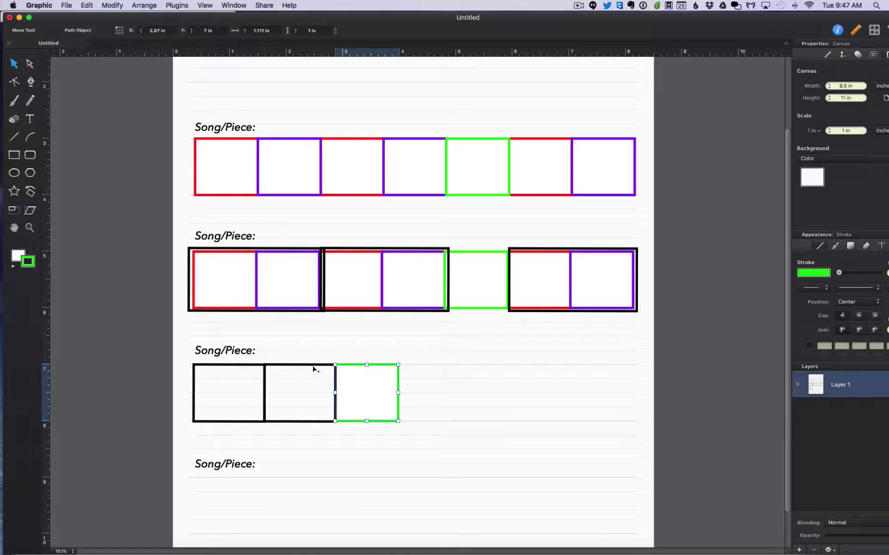
{"action": "left_click_drag", "start_coordinate": [313, 367], "coordinate": [445, 363]}
{"action": "left_click", "coordinate": [504, 408]}
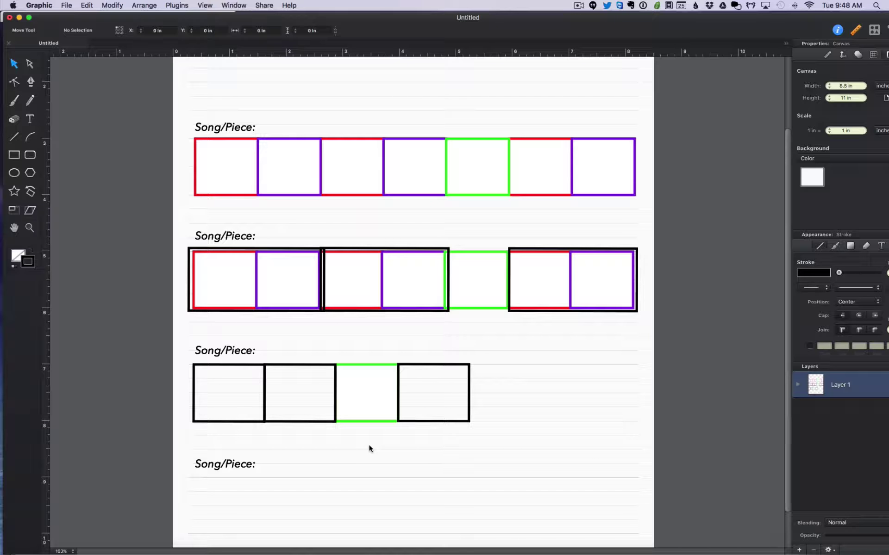
{"action": "left_click", "coordinate": [239, 180]}
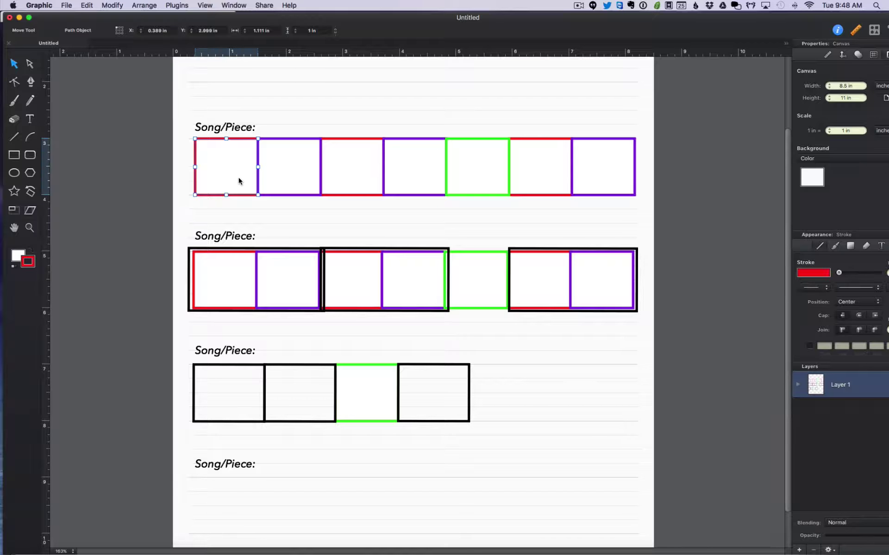
{"action": "left_click", "coordinate": [295, 171]}
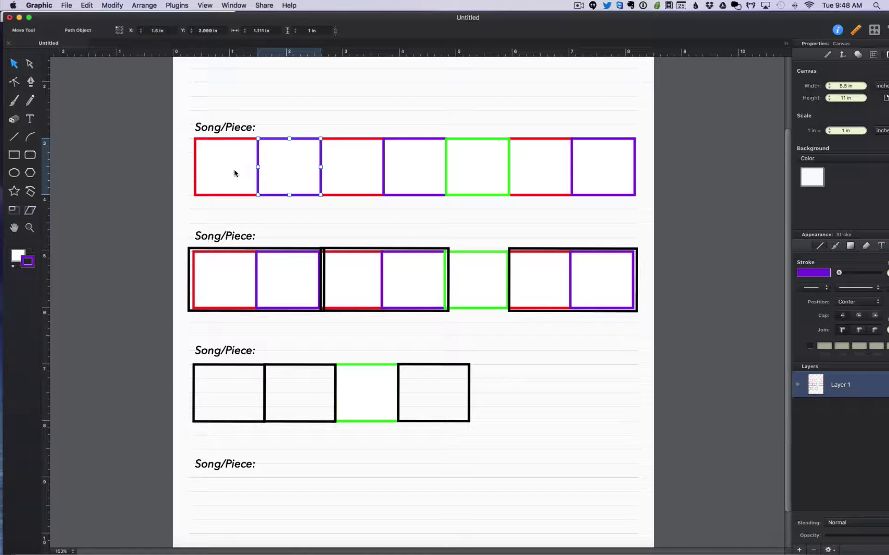
{"action": "left_click", "coordinate": [235, 170]}
{"action": "left_click", "coordinate": [270, 170]}
{"action": "left_click", "coordinate": [241, 168]}
{"action": "left_click", "coordinate": [312, 166]}
{"action": "left_click", "coordinate": [356, 167]}
{"action": "left_click", "coordinate": [430, 160]}
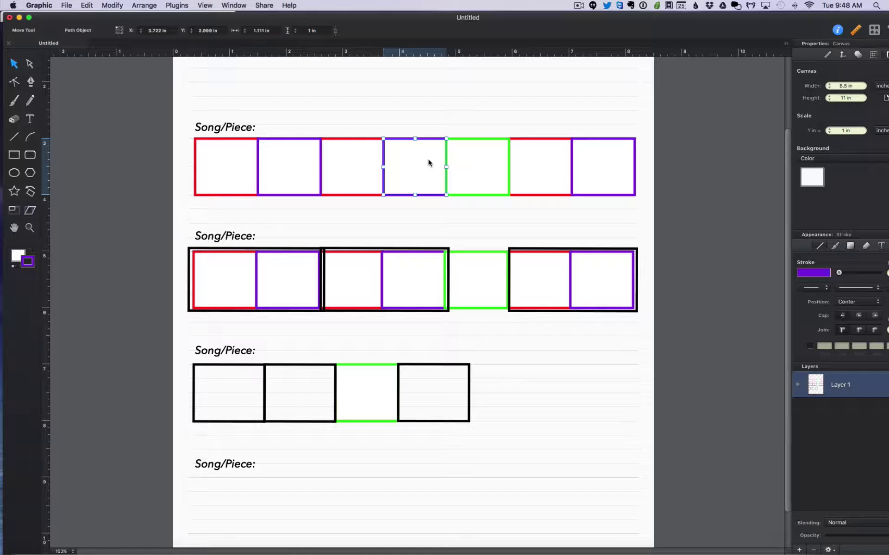
{"action": "left_click", "coordinate": [244, 259]}
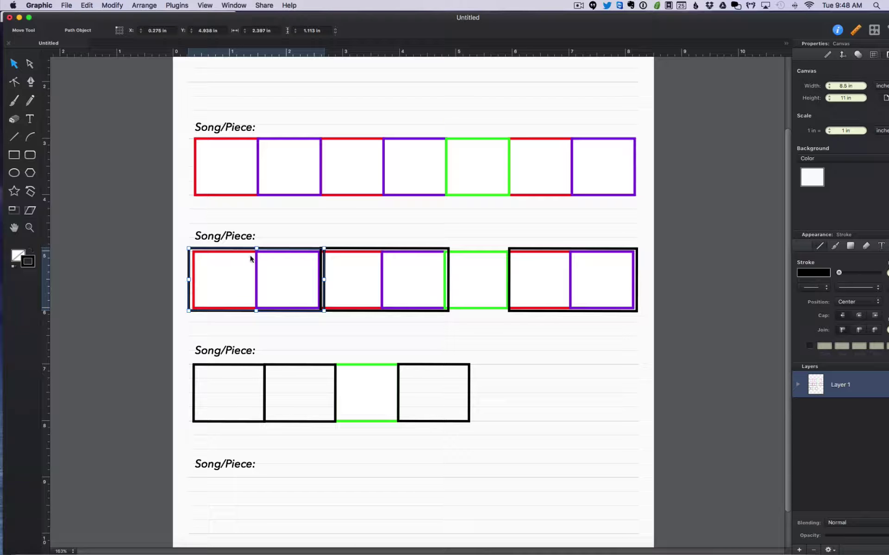
{"action": "double_click", "coordinate": [231, 270]}
{"action": "left_click", "coordinate": [267, 271]}
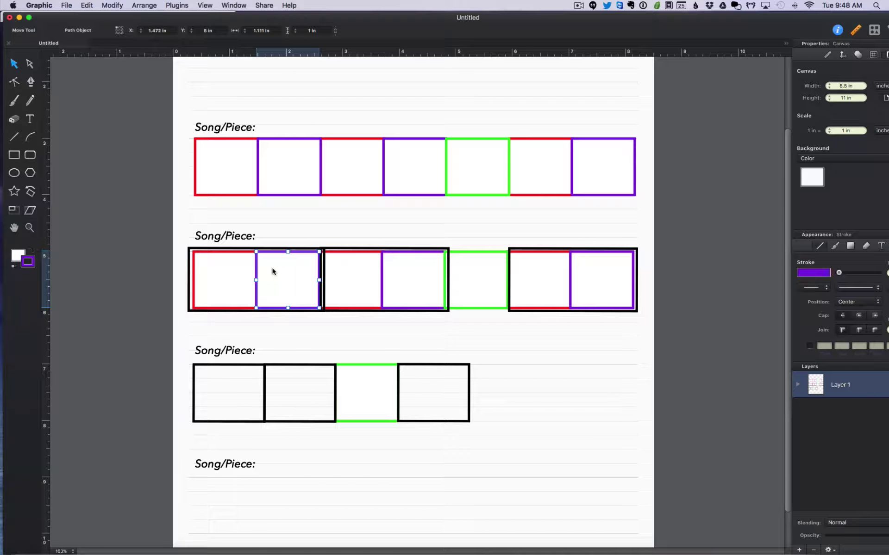
{"action": "left_click", "coordinate": [227, 250]}
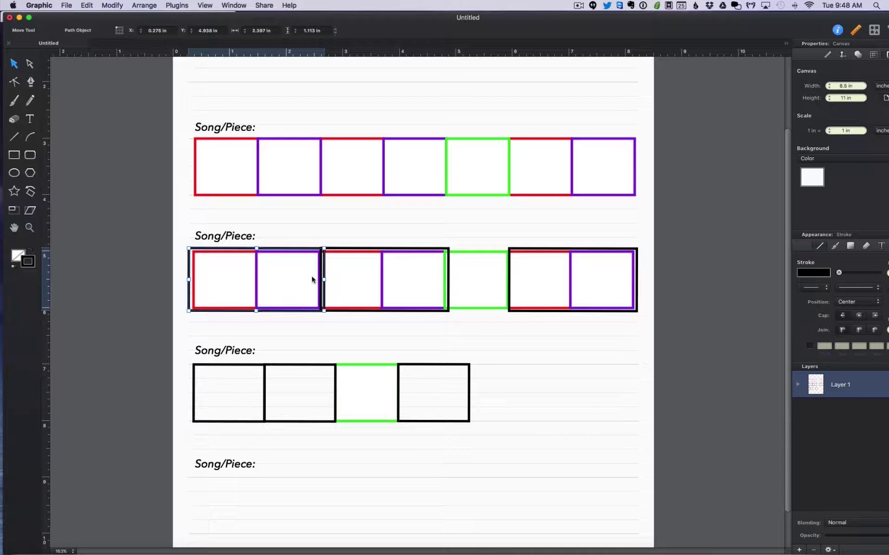
{"action": "left_click", "coordinate": [466, 268]}
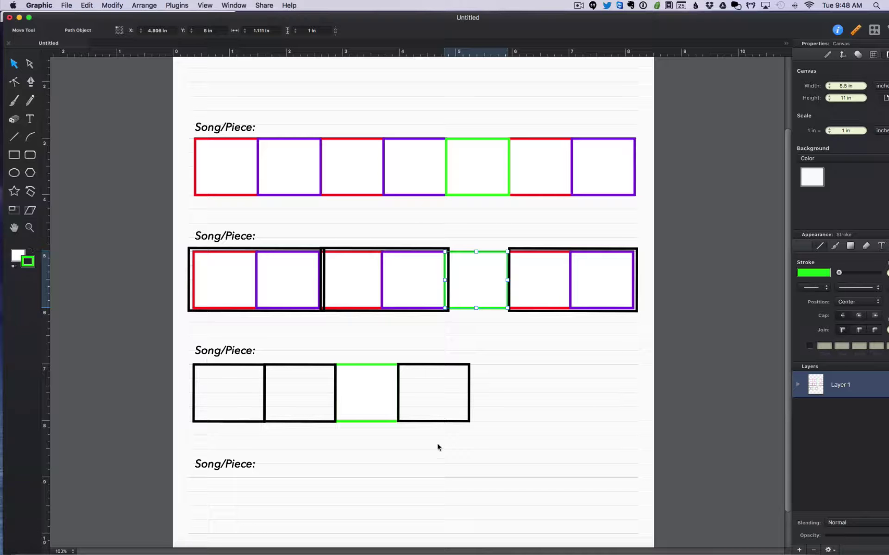
{"action": "left_click", "coordinate": [241, 392]}
{"action": "left_click", "coordinate": [240, 366]}
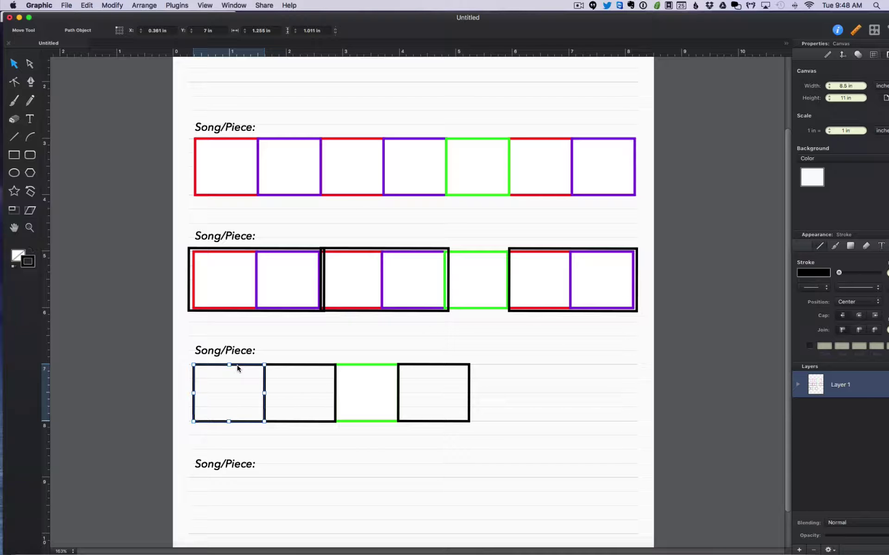
{"action": "left_click", "coordinate": [299, 365]}
{"action": "left_click", "coordinate": [373, 365]}
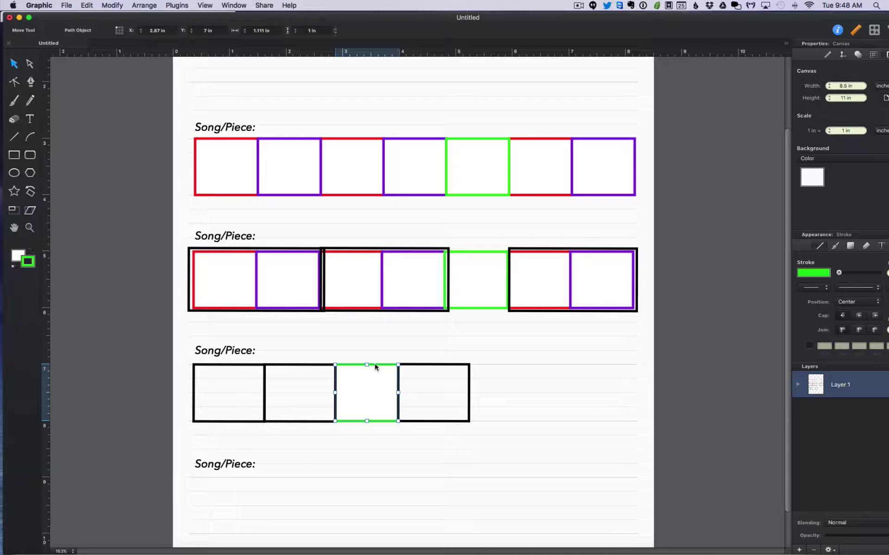
{"action": "left_click", "coordinate": [448, 368]}
{"action": "left_click", "coordinate": [365, 397]}
{"action": "left_click", "coordinate": [232, 365]}
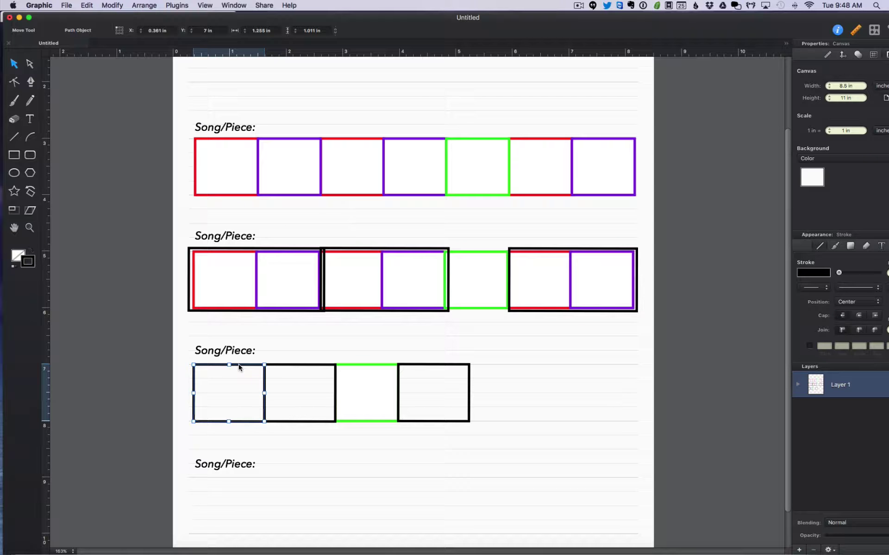
{"action": "left_click", "coordinate": [316, 368]}
{"action": "left_click", "coordinate": [246, 368]}
{"action": "left_click", "coordinate": [297, 367]}
{"action": "left_click", "coordinate": [236, 367]}
{"action": "left_click", "coordinate": [307, 367]}
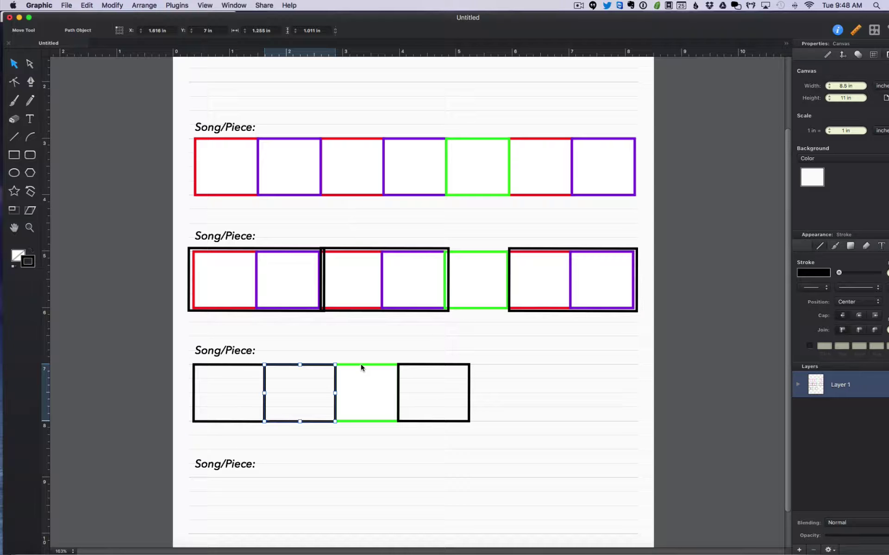
{"action": "left_click", "coordinate": [362, 367]}
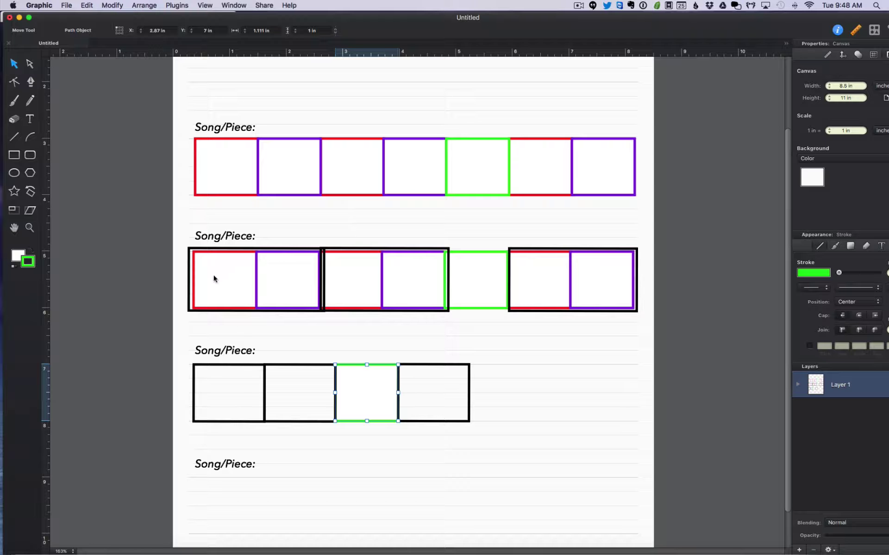
{"action": "left_click", "coordinate": [288, 286]}
{"action": "left_click", "coordinate": [242, 289]}
{"action": "left_click", "coordinate": [286, 293]}
{"action": "left_click", "coordinate": [254, 293]}
{"action": "left_click", "coordinate": [273, 291]}
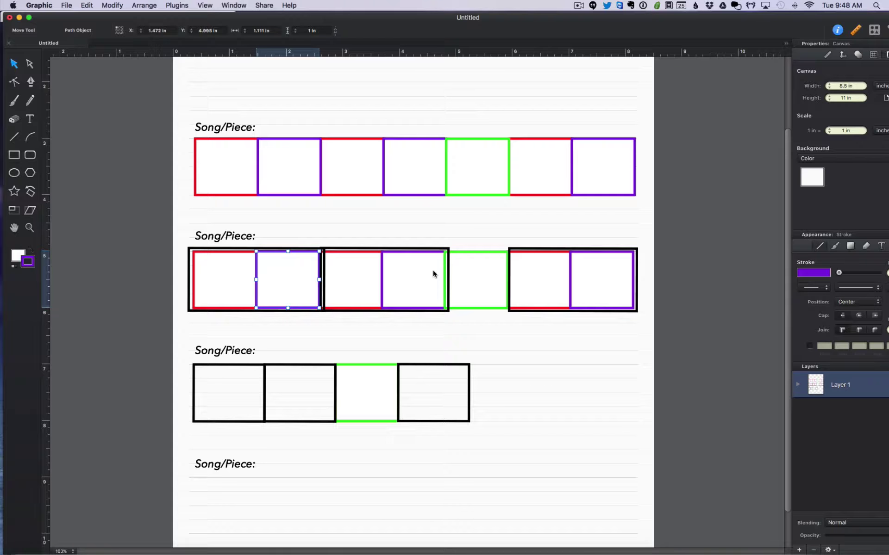
{"action": "left_click", "coordinate": [480, 271]}
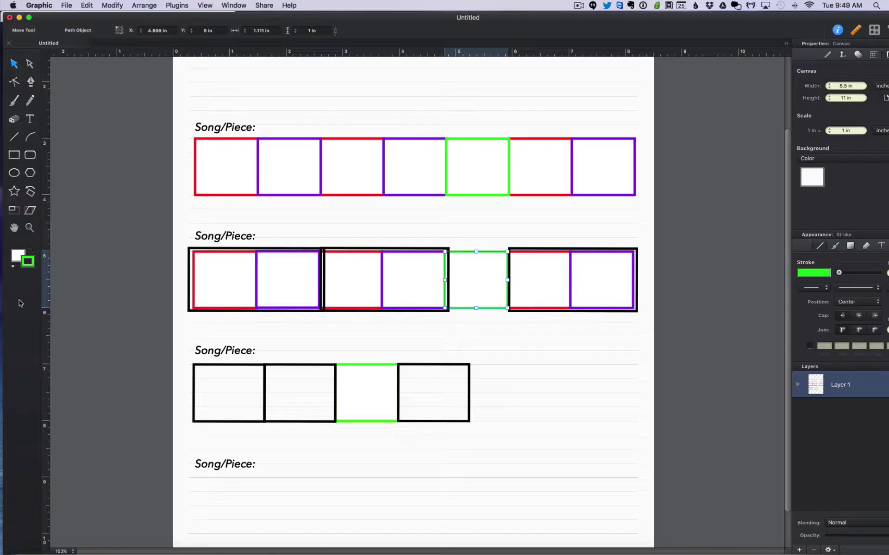
{"action": "left_click", "coordinate": [282, 402]}
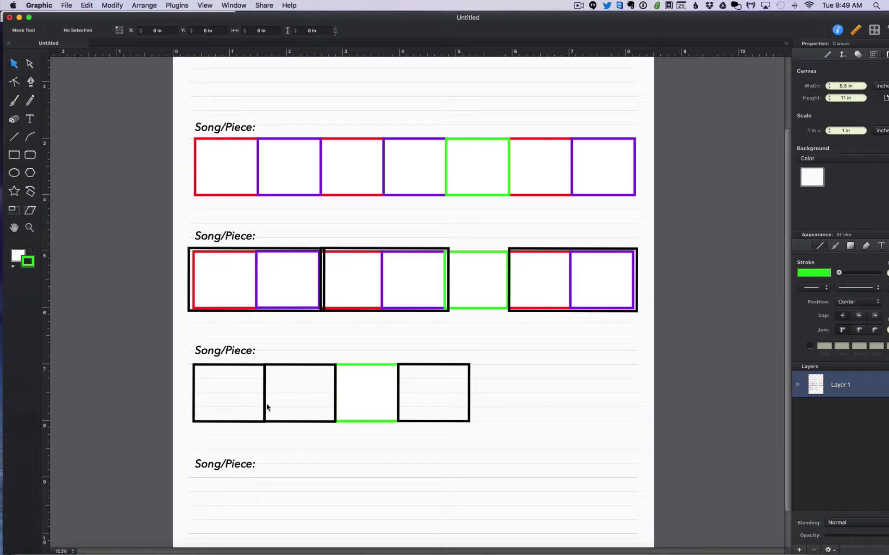
{"action": "left_click", "coordinate": [373, 365]}
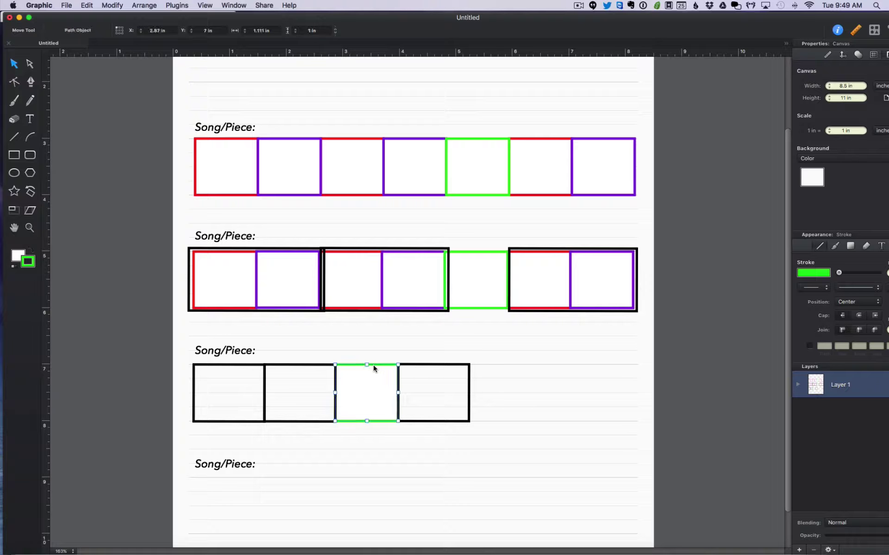
- Copy row three's black, black and green boxes down into the fourth row
{"action": "left_click", "coordinate": [467, 392]}
{"action": "left_click", "coordinate": [194, 388], "text": "shift"}
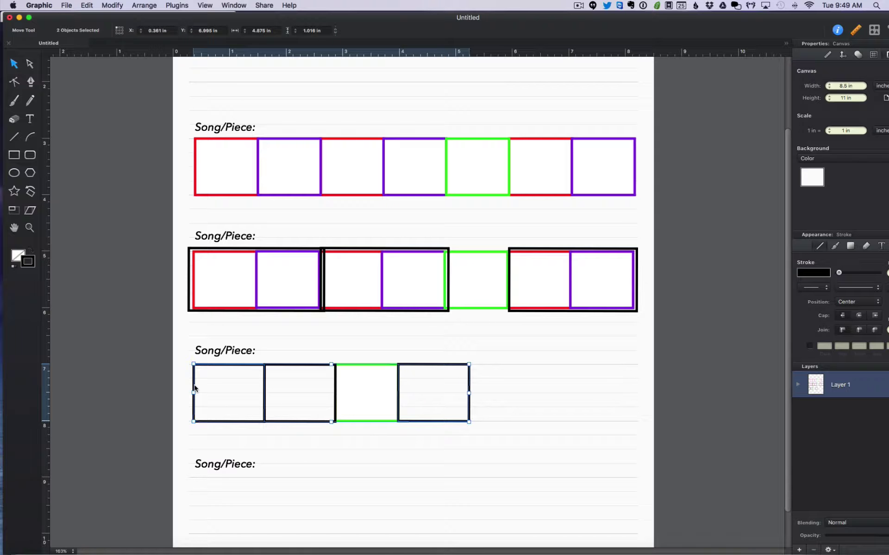
{"action": "left_click_drag", "start_coordinate": [194, 388], "coordinate": [195, 496]}
{"action": "left_click", "coordinate": [303, 429]}
{"action": "left_click_drag", "start_coordinate": [293, 369], "coordinate": [293, 482]}
{"action": "left_click_drag", "start_coordinate": [373, 369], "coordinate": [371, 481]}
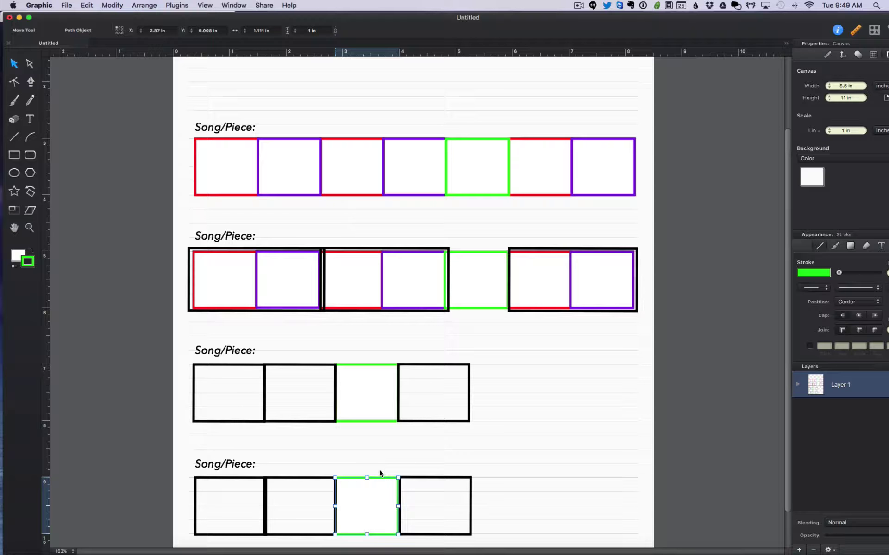
{"action": "left_click", "coordinate": [503, 464]}
- Nudge the green box right and align row four's first box with the row above
{"action": "scroll", "coordinate": [504, 463], "scroll_direction": "down", "scroll_amount": 2}
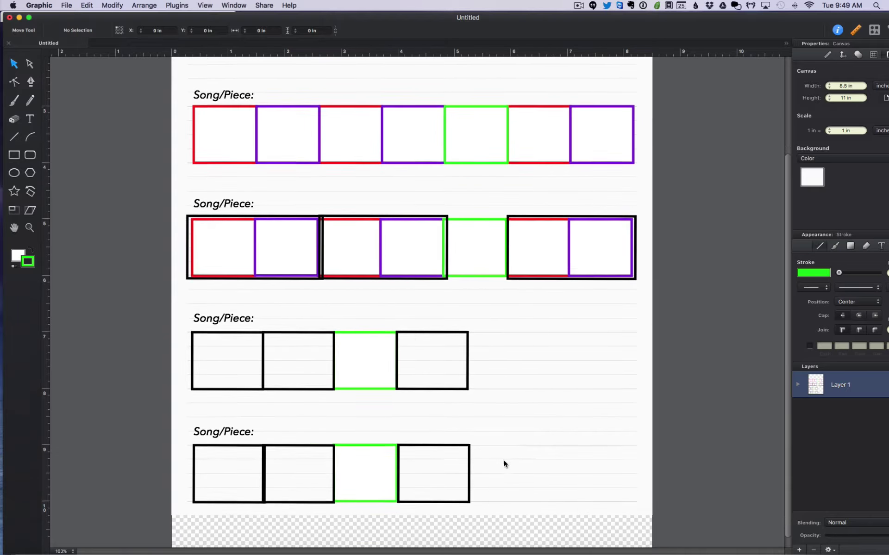
{"action": "scroll", "coordinate": [504, 463], "scroll_direction": "down", "scroll_amount": 1}
{"action": "left_click", "coordinate": [380, 422]}
{"action": "key", "text": "Right"}
{"action": "left_click", "coordinate": [415, 394]}
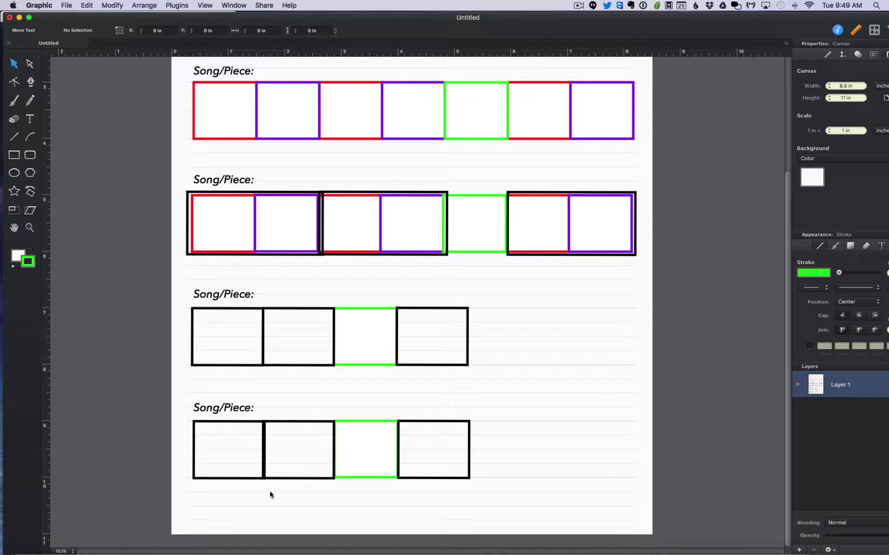
{"action": "left_click", "coordinate": [256, 423]}
{"action": "left_click_drag", "start_coordinate": [256, 423], "coordinate": [254, 423]}
{"action": "left_click", "coordinate": [291, 395]}
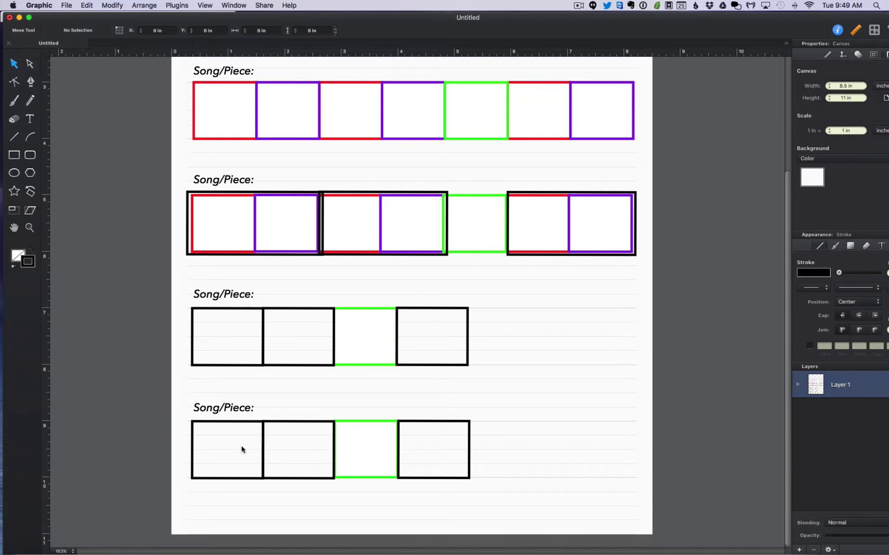
- Move the green and final black boxes right and fill the gap with black copies
{"action": "left_click", "coordinate": [262, 423]}
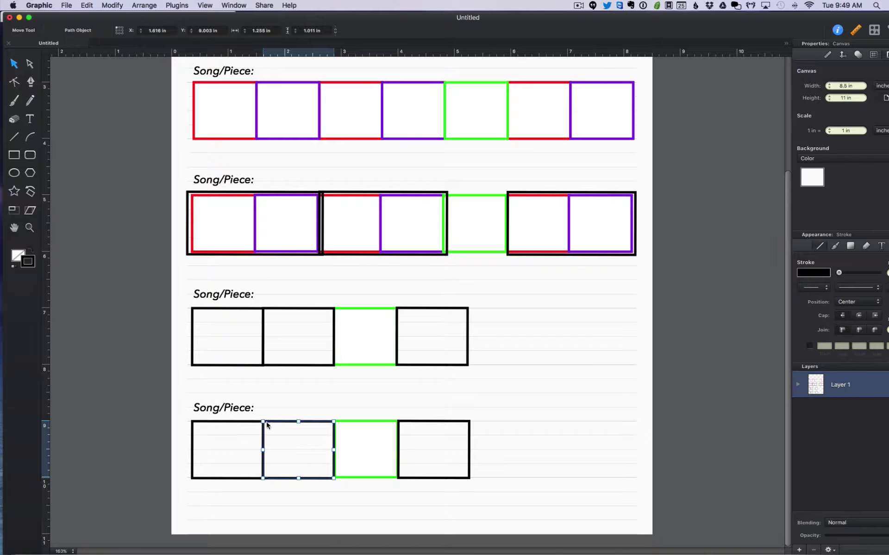
{"action": "left_click", "coordinate": [246, 425]}
{"action": "left_click", "coordinate": [291, 423]}
{"action": "left_click", "coordinate": [235, 423]}
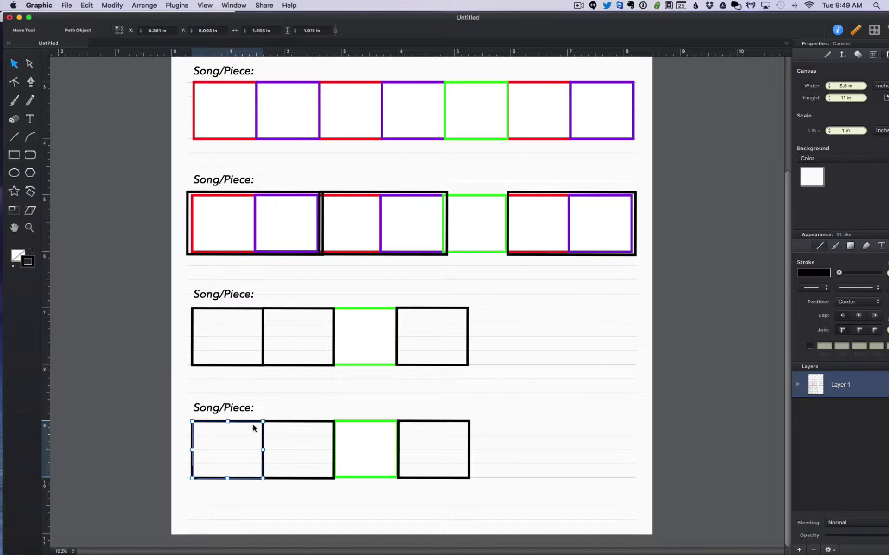
{"action": "left_click", "coordinate": [375, 421]}
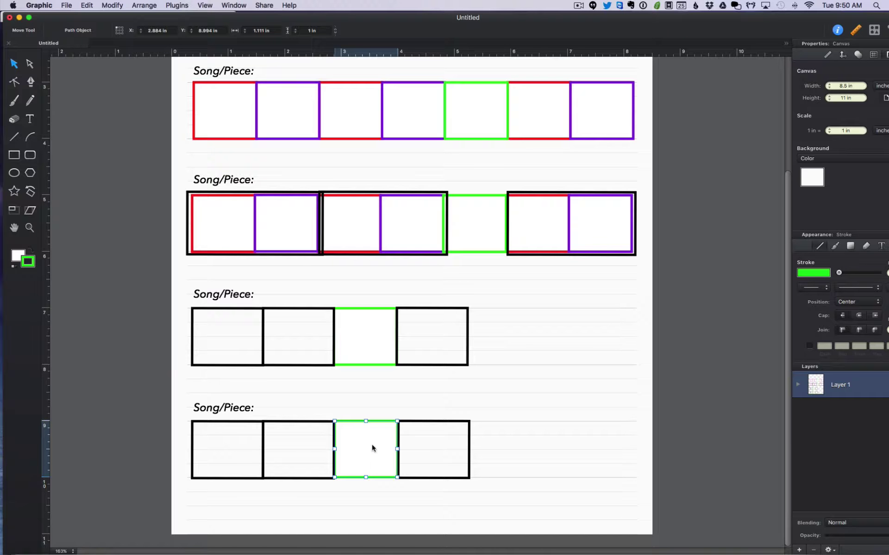
{"action": "left_click", "coordinate": [432, 479]}
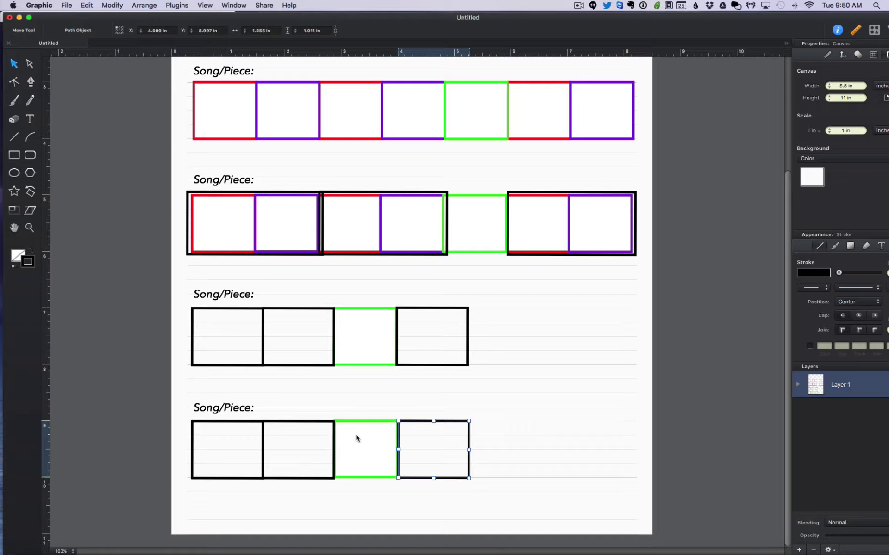
{"action": "left_click", "coordinate": [360, 421], "text": "shift"}
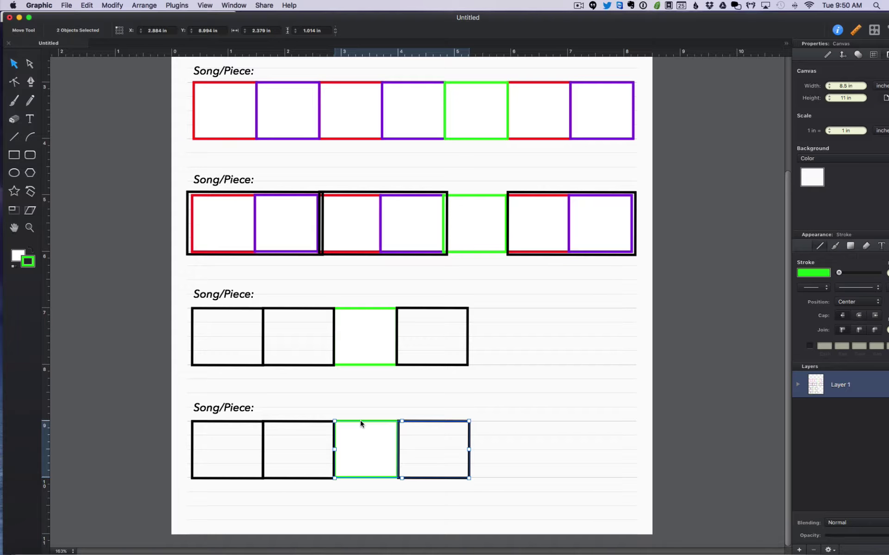
{"action": "left_click_drag", "start_coordinate": [360, 420], "coordinate": [500, 424]}
{"action": "left_click_drag", "start_coordinate": [309, 424], "coordinate": [452, 422]}
{"action": "left_click", "coordinate": [522, 385]}
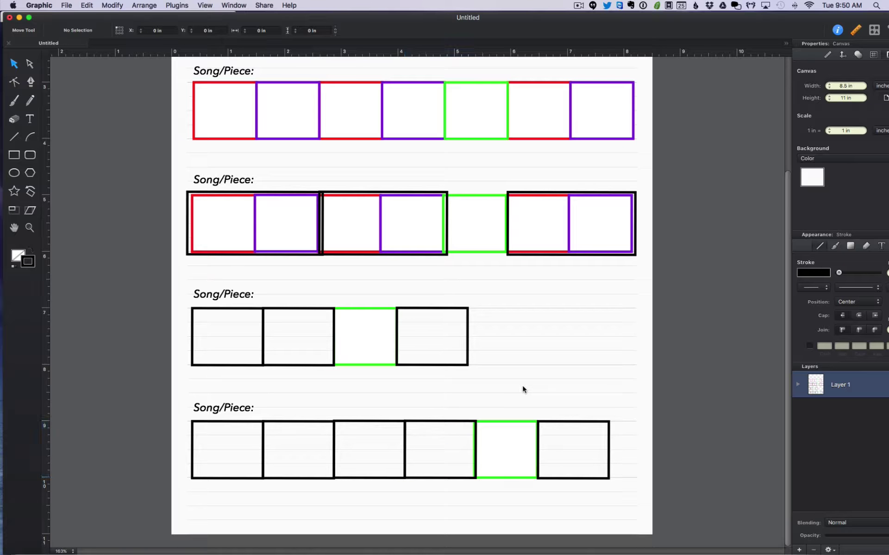
{"action": "left_click", "coordinate": [220, 462]}
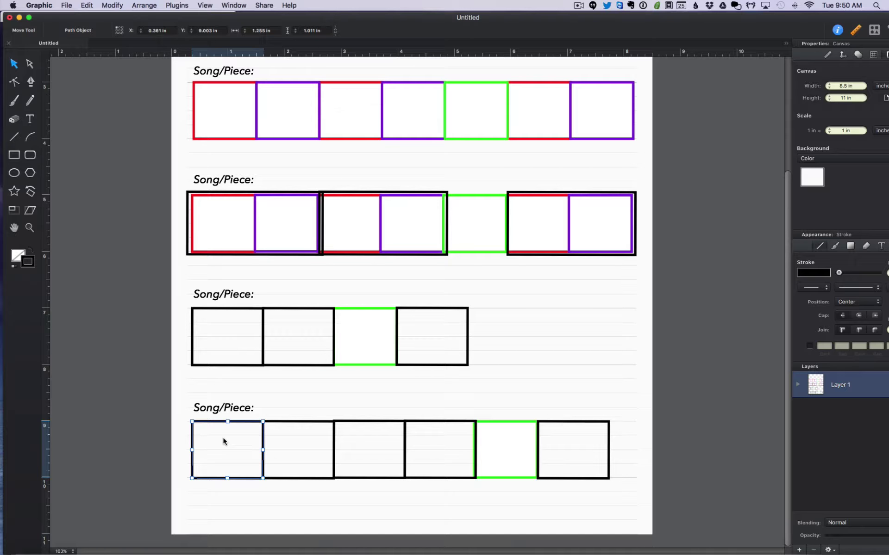
{"action": "left_click", "coordinate": [225, 124]}
{"action": "left_click", "coordinate": [261, 121]}
{"action": "left_click", "coordinate": [253, 122]}
{"action": "left_click", "coordinate": [239, 462]}
{"action": "left_click", "coordinate": [307, 435]}
{"action": "left_click", "coordinate": [378, 450]}
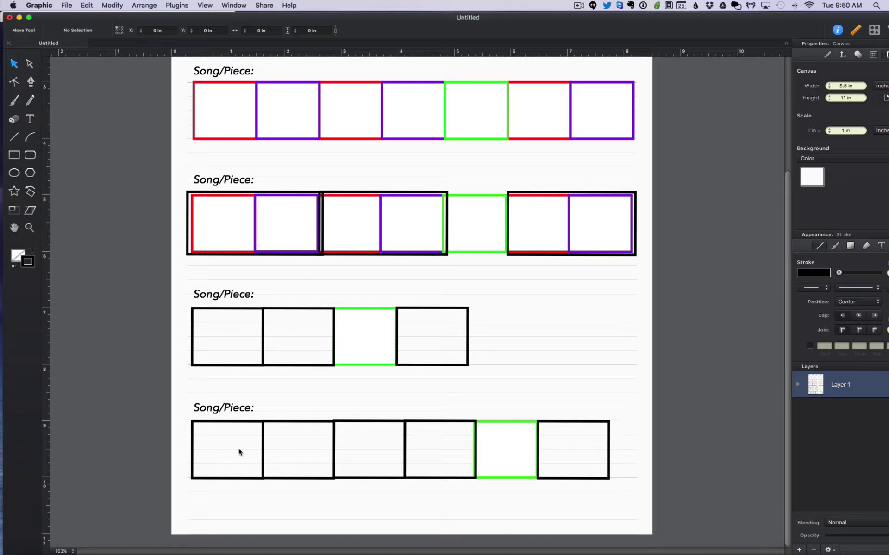
{"action": "left_click", "coordinate": [324, 444]}
{"action": "left_click", "coordinate": [383, 453]}
{"action": "left_click", "coordinate": [434, 454]}
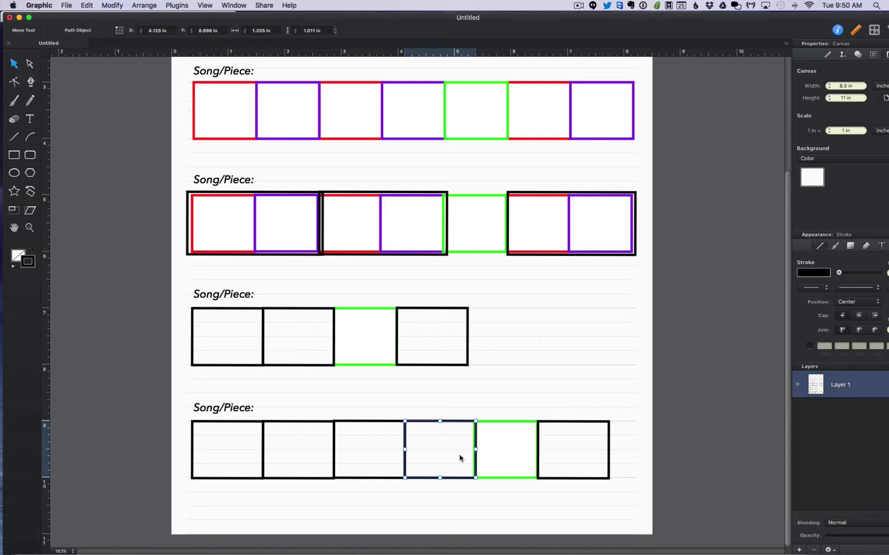
{"action": "left_click", "coordinate": [502, 457]}
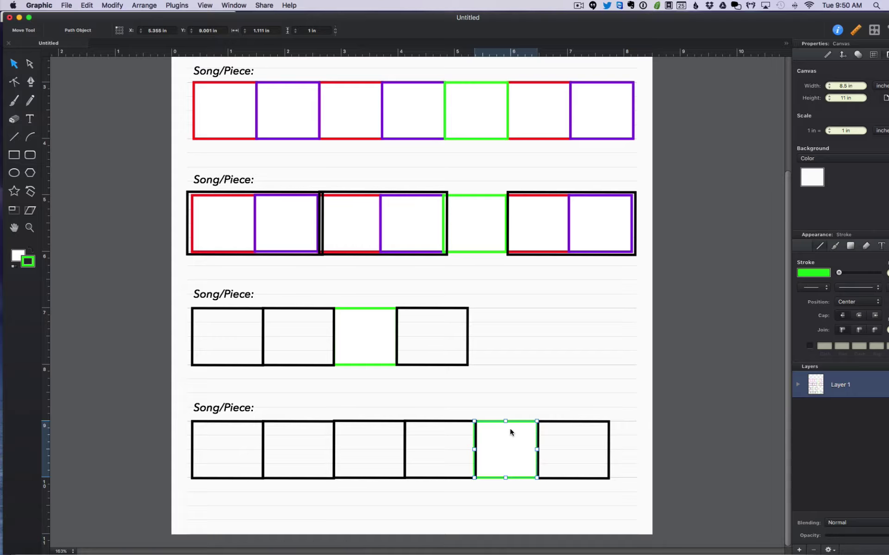
{"action": "left_click", "coordinate": [231, 457]}
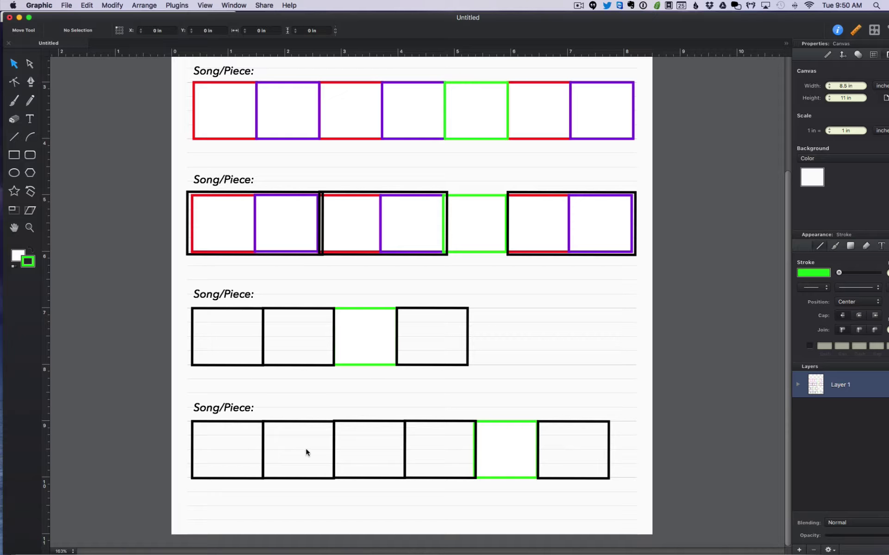
{"action": "left_click", "coordinate": [324, 449]}
{"action": "left_click", "coordinate": [373, 447]}
{"action": "left_click", "coordinate": [436, 449]}
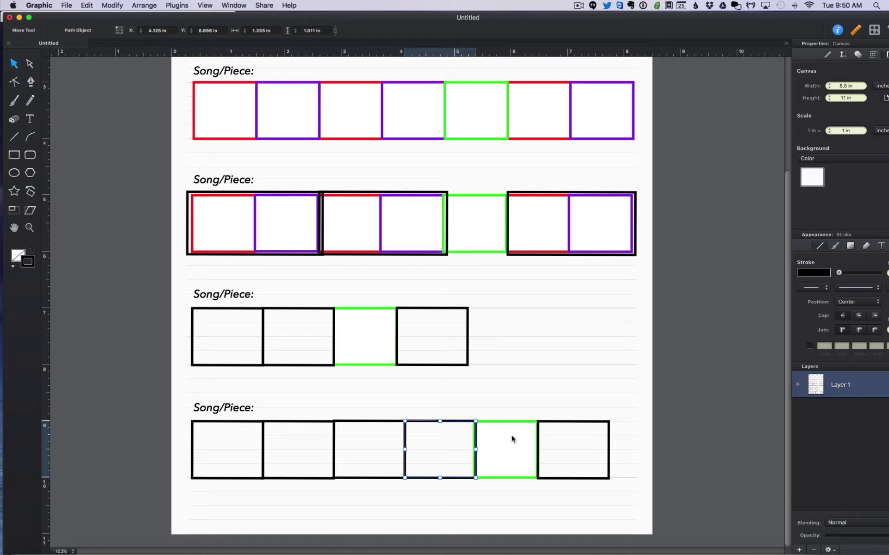
{"action": "left_click", "coordinate": [243, 463]}
{"action": "left_click", "coordinate": [305, 451]}
{"action": "left_click", "coordinate": [376, 446]}
{"action": "left_click", "coordinate": [449, 441]}
{"action": "left_click", "coordinate": [506, 445]}
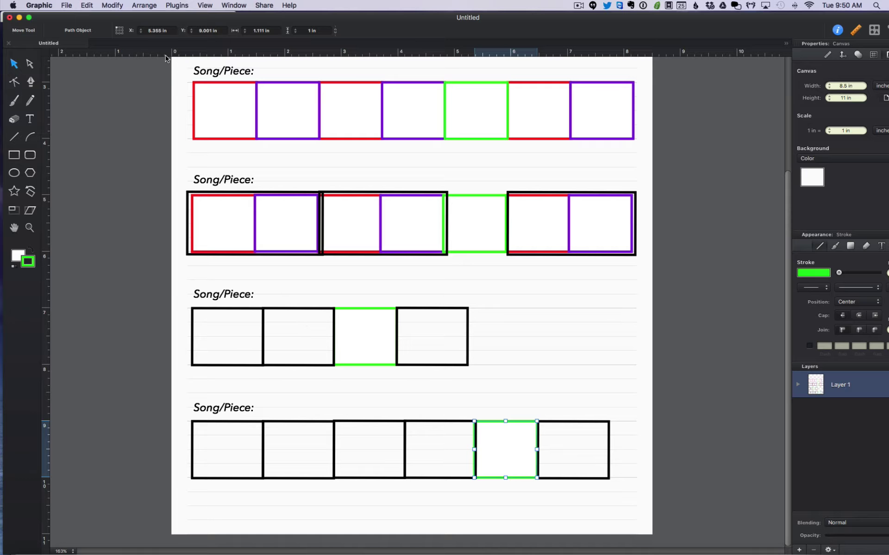
{"action": "left_click", "coordinate": [235, 111]}
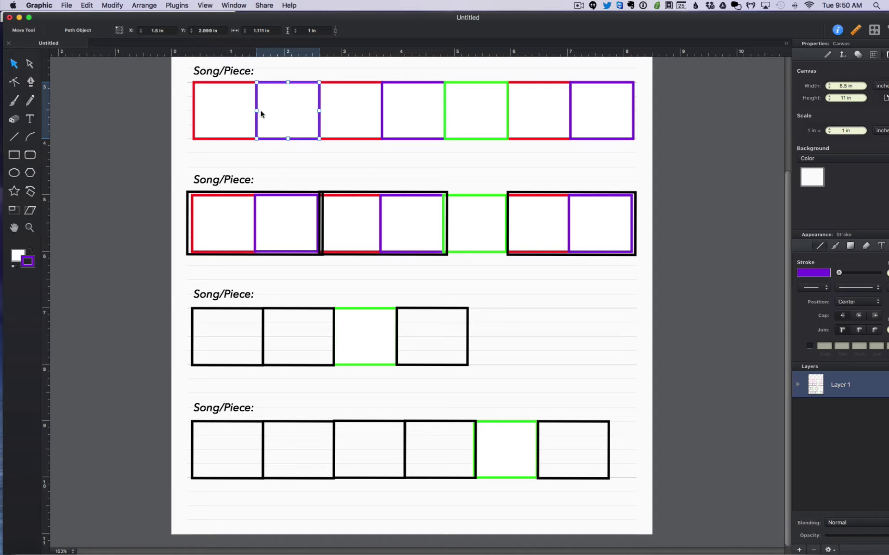
{"action": "left_click", "coordinate": [265, 112]}
{"action": "left_click", "coordinate": [228, 217]}
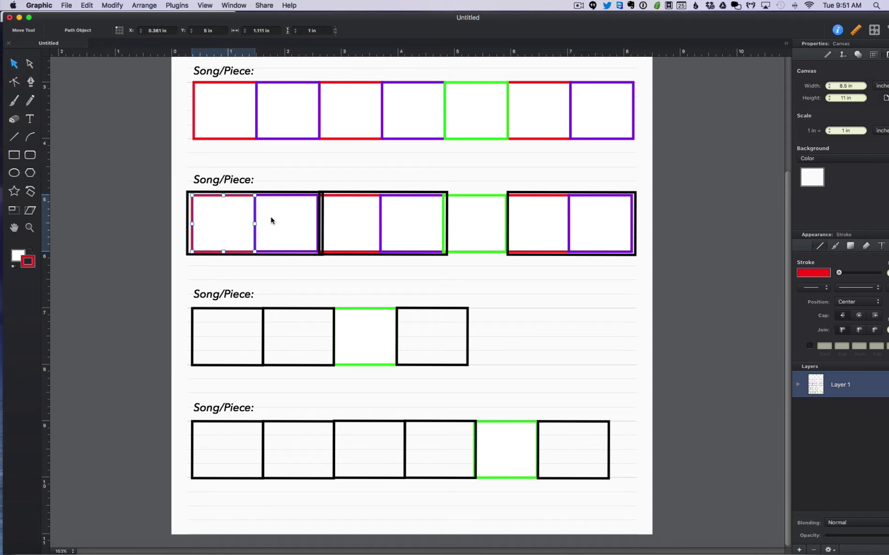
{"action": "left_click", "coordinate": [270, 216]}
{"action": "left_click", "coordinate": [237, 224]}
{"action": "left_click", "coordinate": [289, 221]}
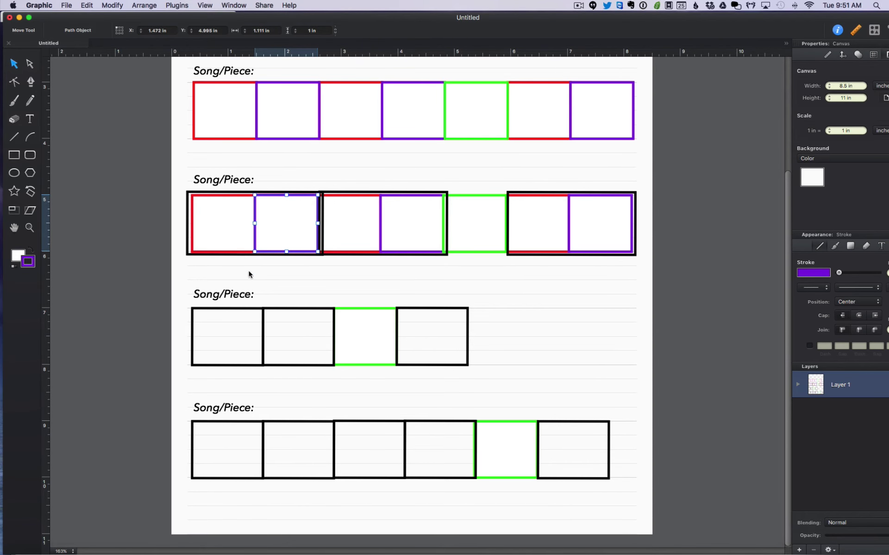
{"action": "left_click", "coordinate": [239, 337]}
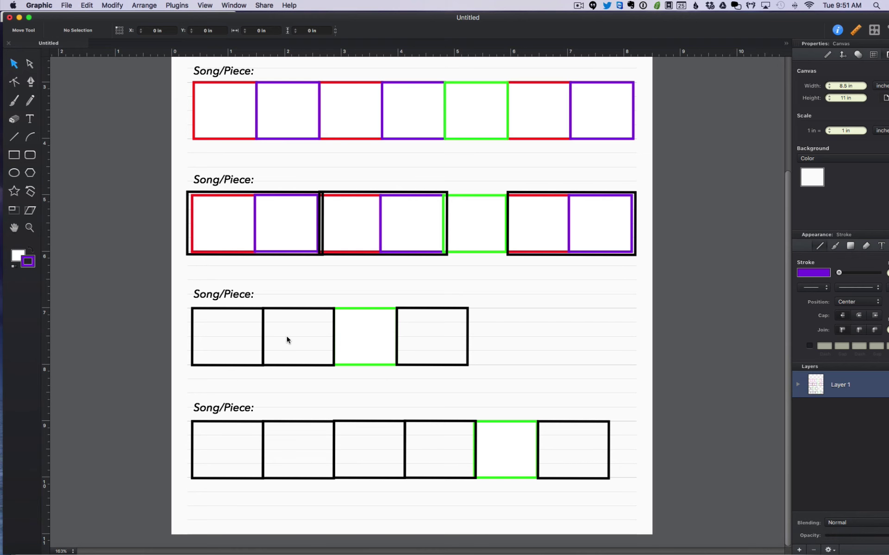
{"action": "left_click", "coordinate": [364, 313]}
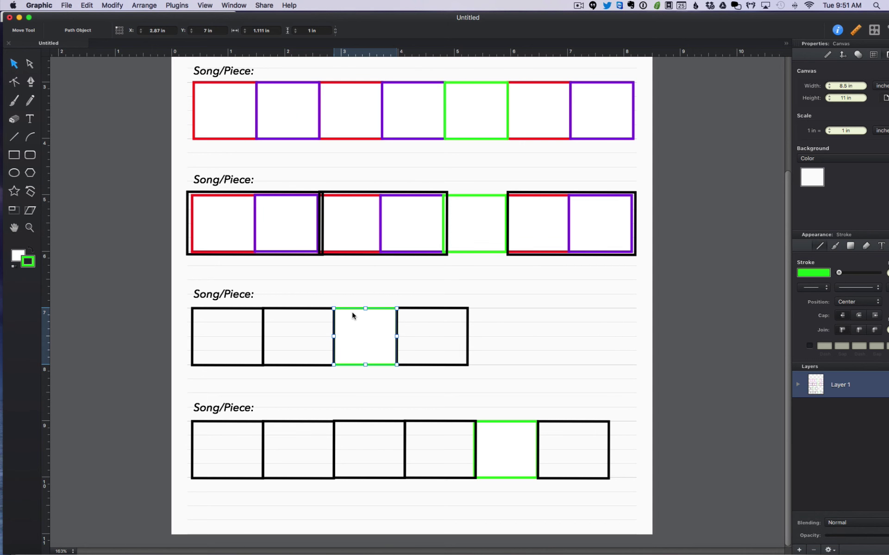
{"action": "left_click", "coordinate": [238, 425]}
{"action": "left_click", "coordinate": [296, 423]}
{"action": "left_click", "coordinate": [358, 423]}
{"action": "left_click", "coordinate": [426, 423]}
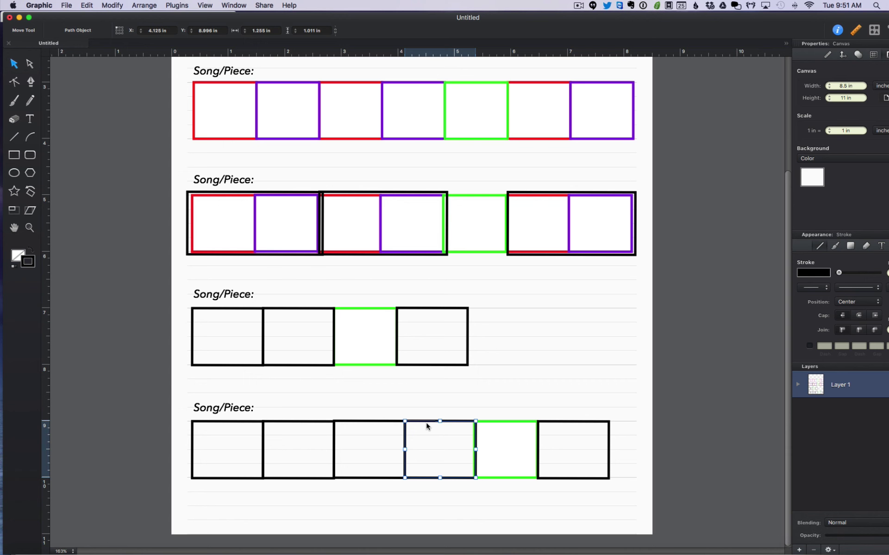
{"action": "left_click", "coordinate": [497, 424]}
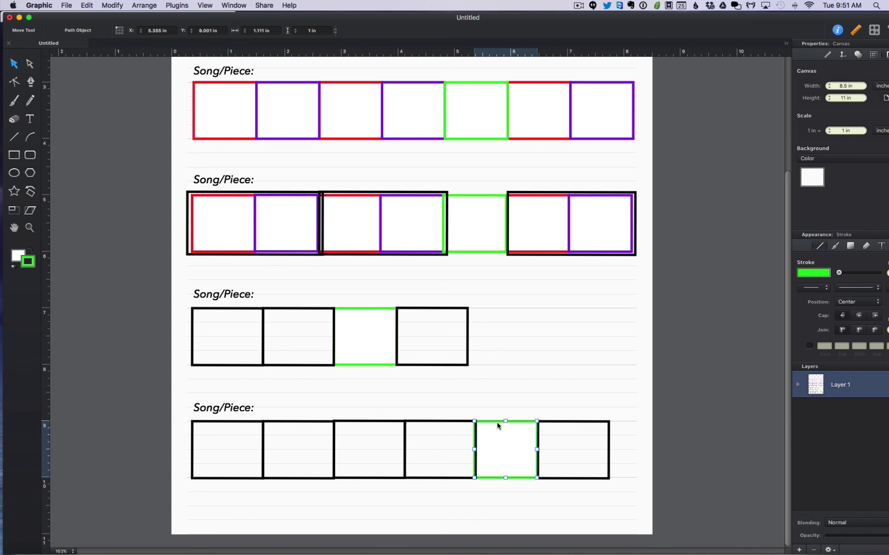